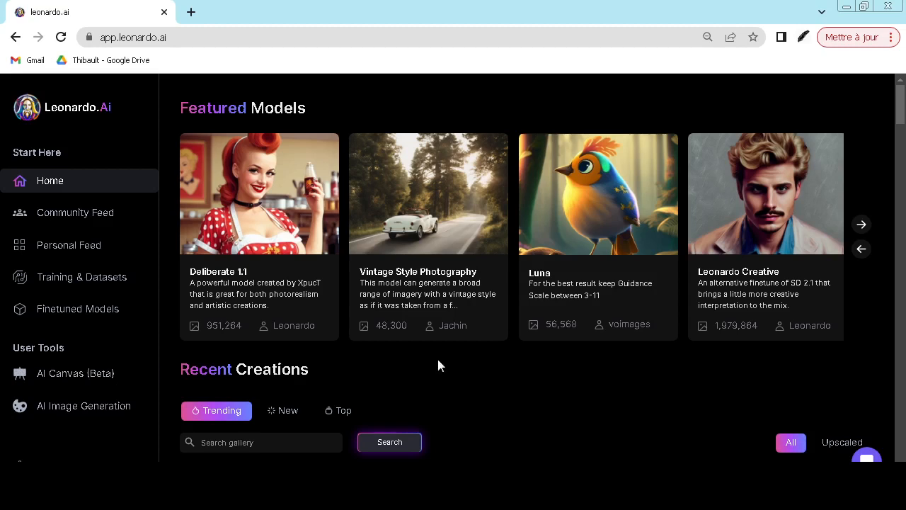
Open the AI Canvas (Beta) editor from the home page.
click(99, 375)
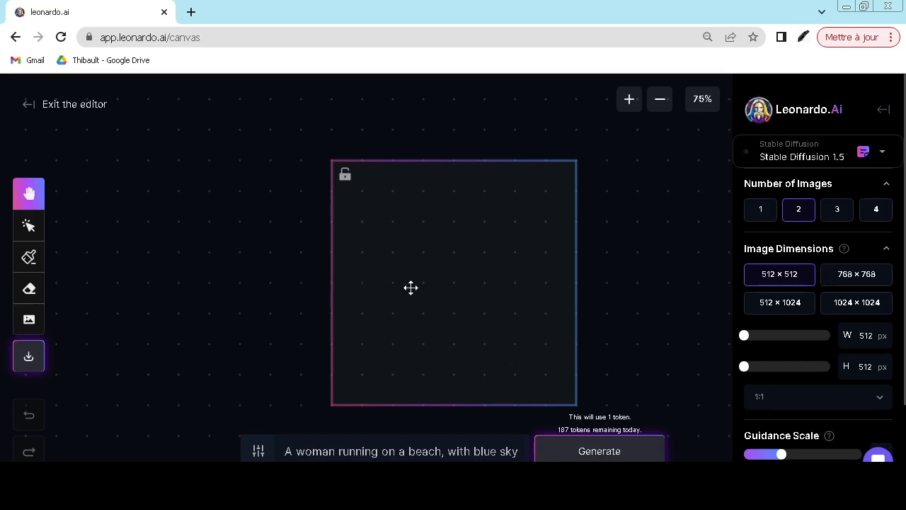
Explore zooming and panning around the empty canvas frame and inspect the Select, mask and eraser tool options, returning to the Pan tool.
scroll(412, 288, down, 3)
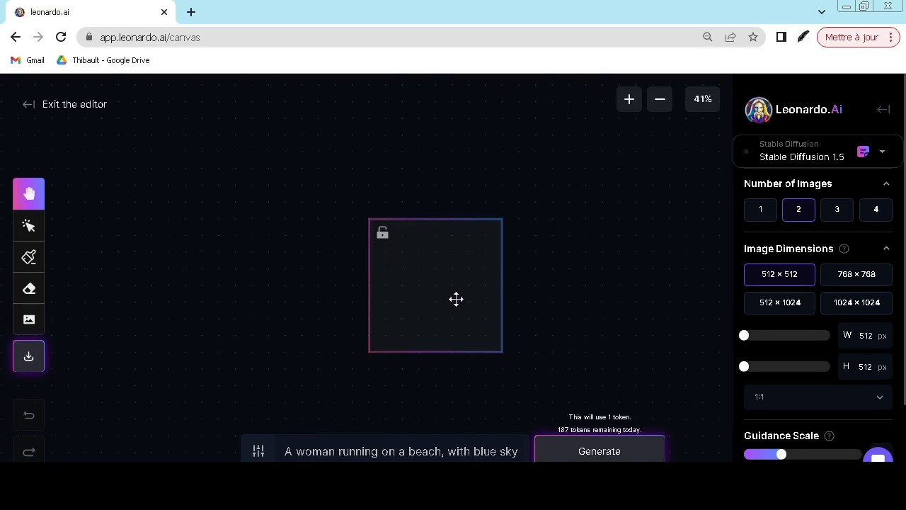
scroll(515, 307, down, 2)
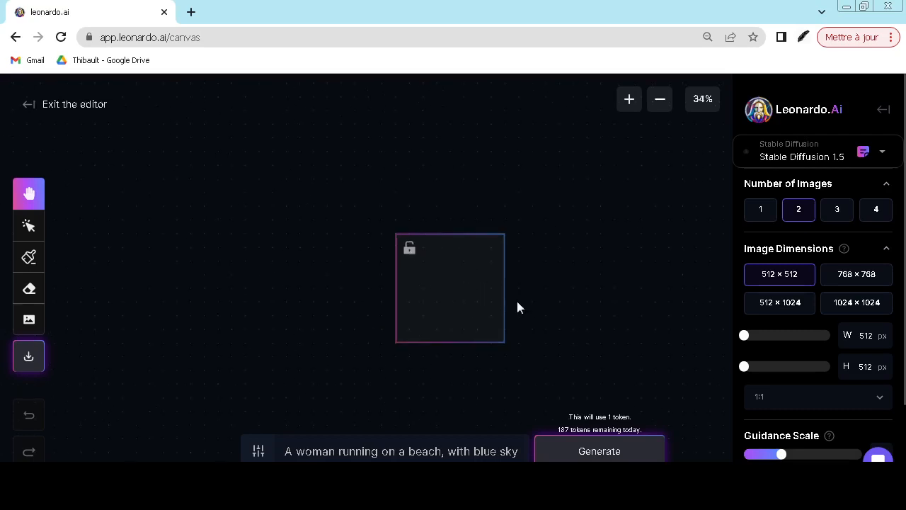
scroll(517, 307, down, 1)
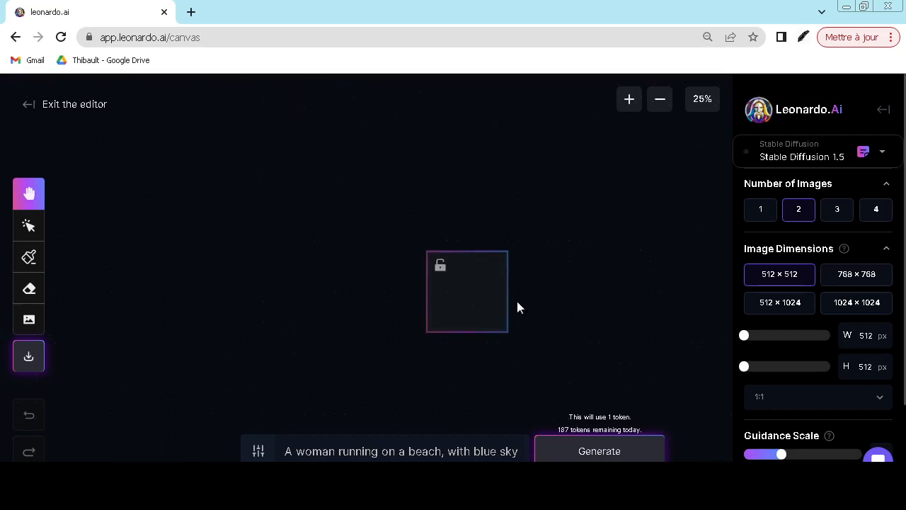
scroll(518, 307, up, 3)
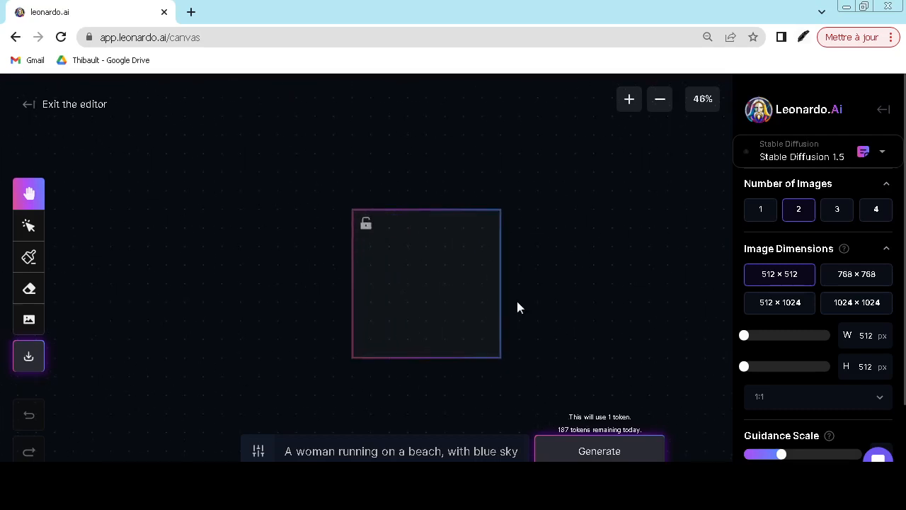
scroll(517, 306, up, 1)
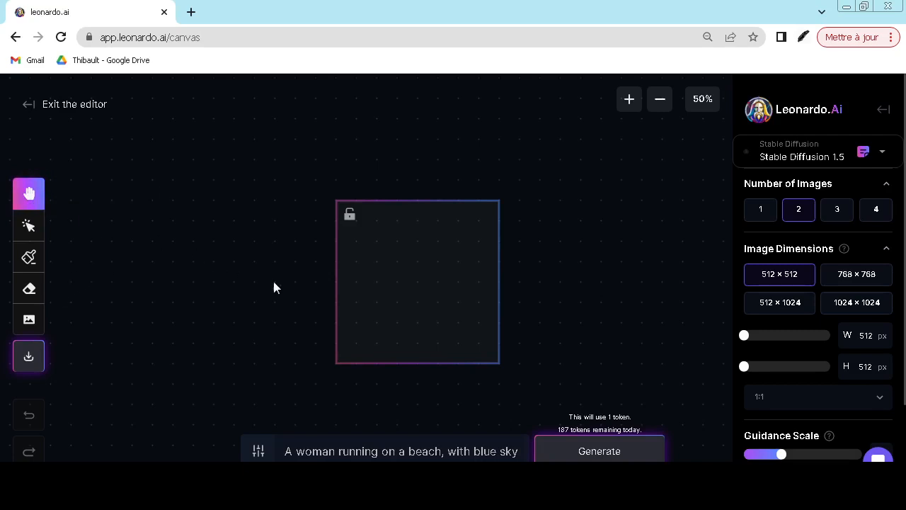
scroll(540, 328, down, 2)
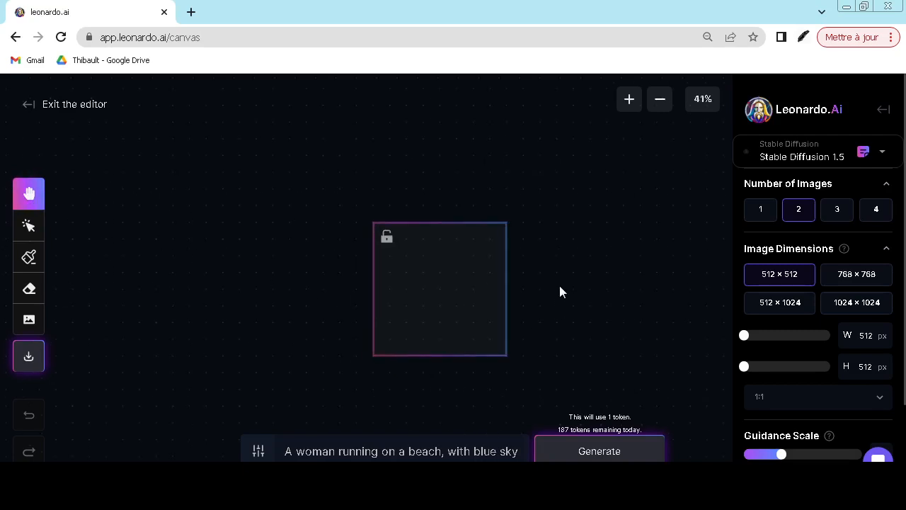
drag(561, 272, 509, 301)
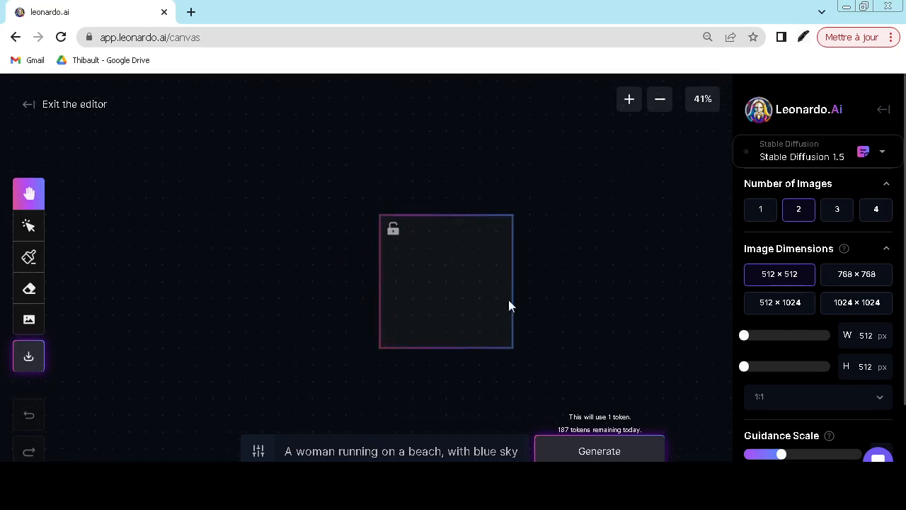
click(36, 226)
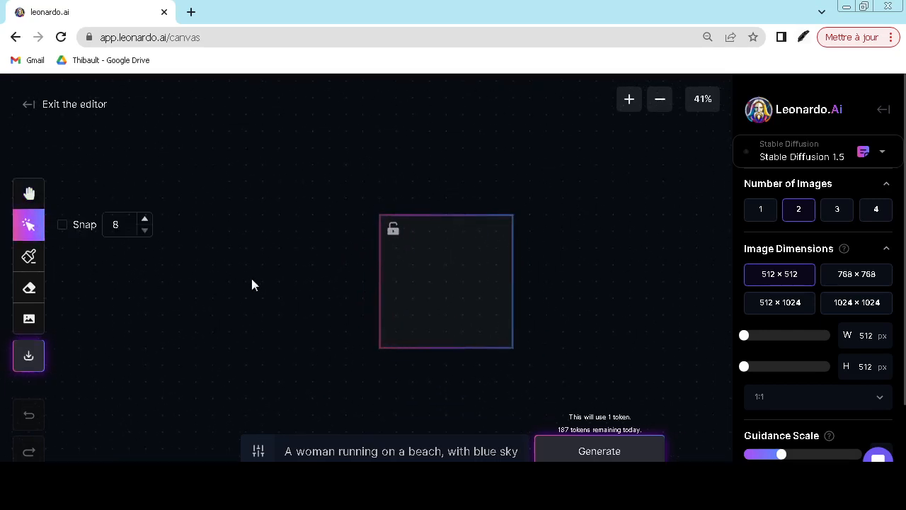
click(21, 257)
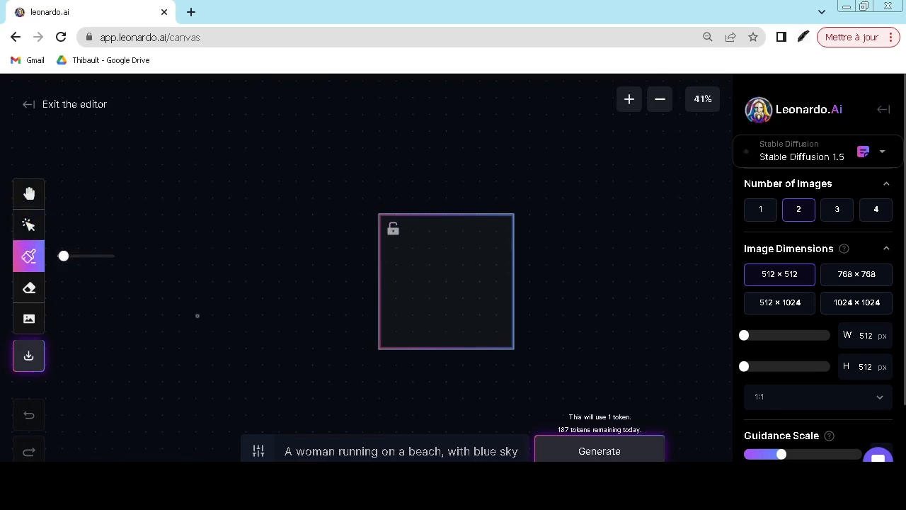
click(34, 292)
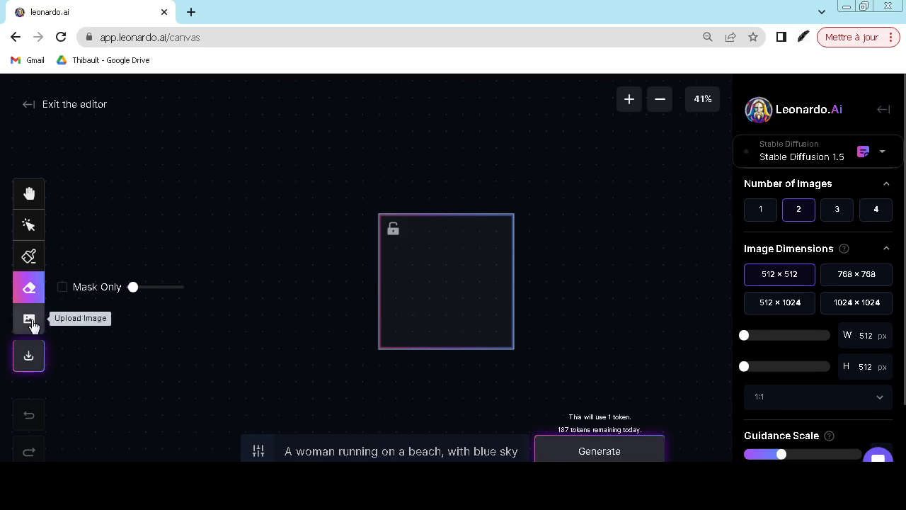
click(29, 193)
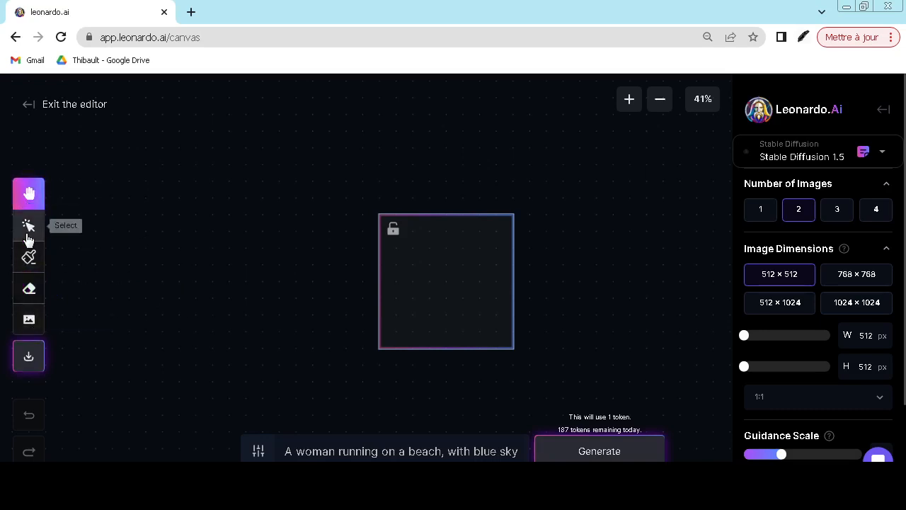
Make the prompt read "A woman running on a beach, with blue sky and summer sun" and review its full text.
click(436, 449)
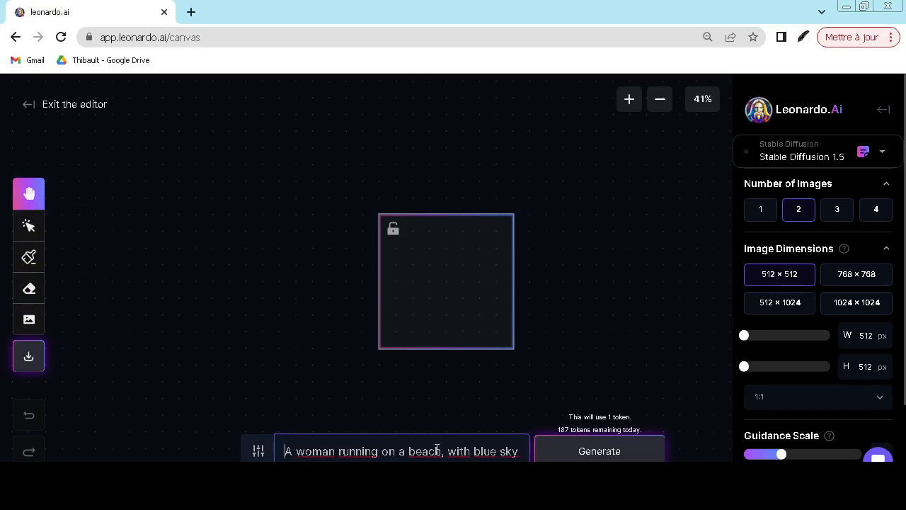
text(and summer sun)
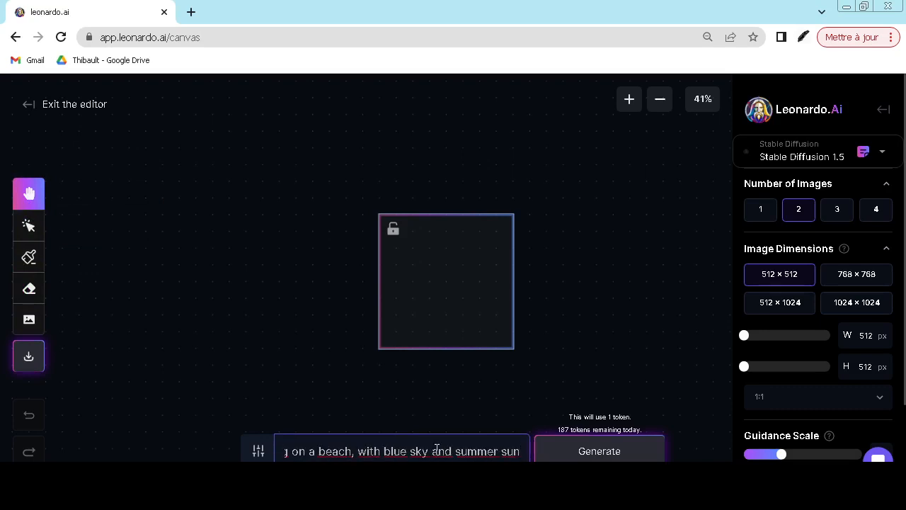
key(Home)
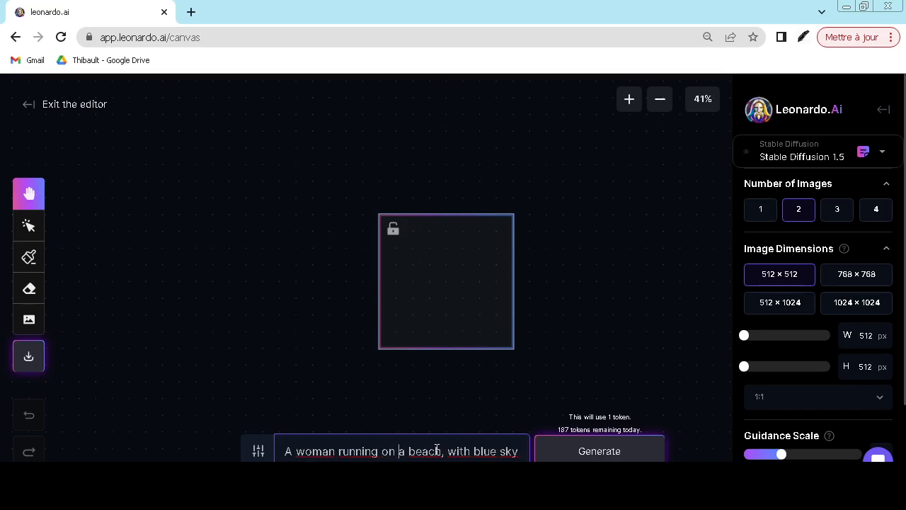
key(Right)
key(Right)
key(Right)
key(Right)
key(Right)
key(Right)
key(Right)
key(Right)
key(Right)
key(Right)
key(Right)
key(Right)
key(Right)
key(Right)
key(Right)
key(Right)
key(Right)
key(Right)
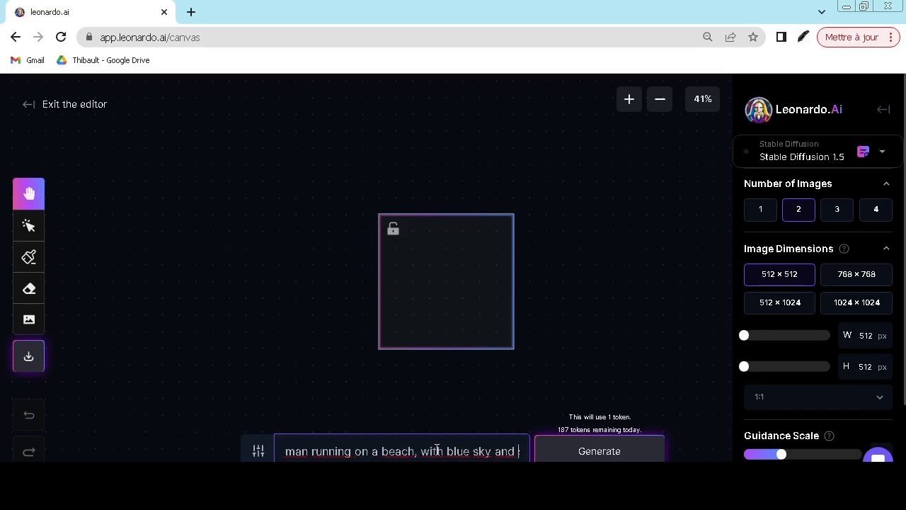
key(Home)
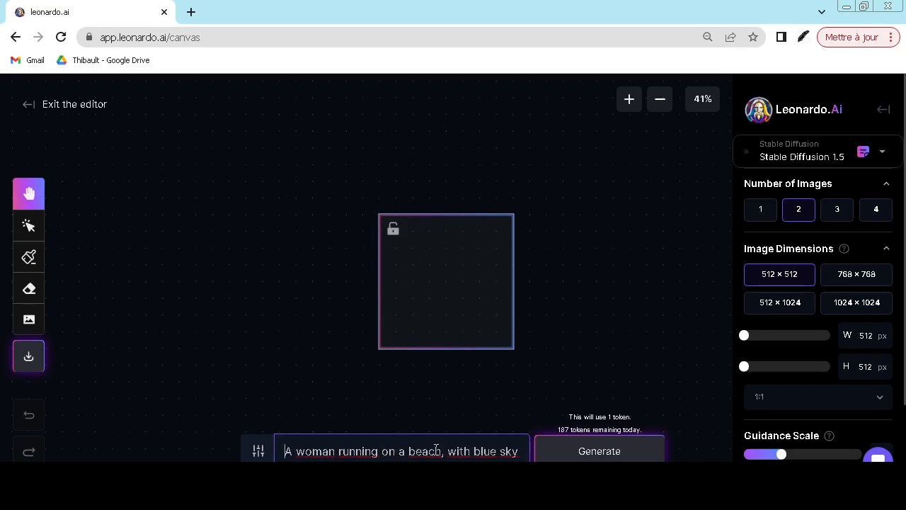
Examine the prompt options, the available Stable Diffusion models, and the image count, dimension, guidance and step settings.
click(258, 453)
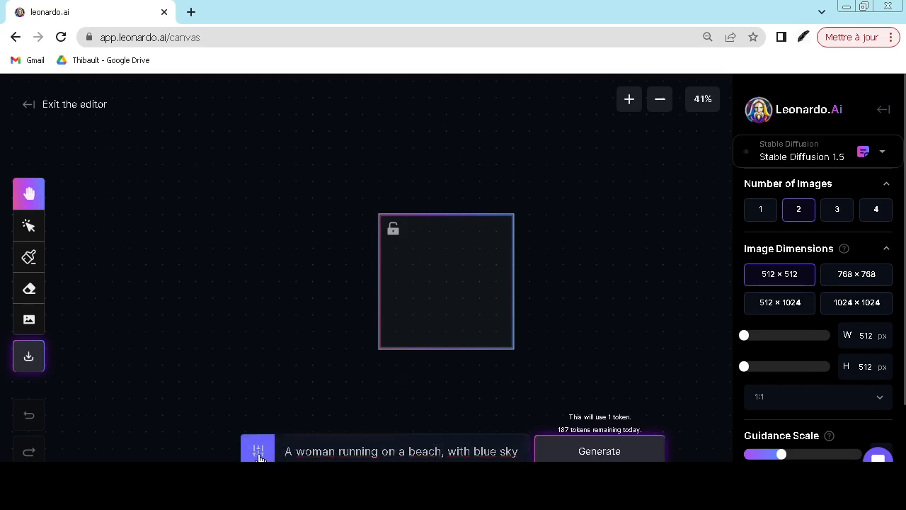
click(259, 453)
click(347, 451)
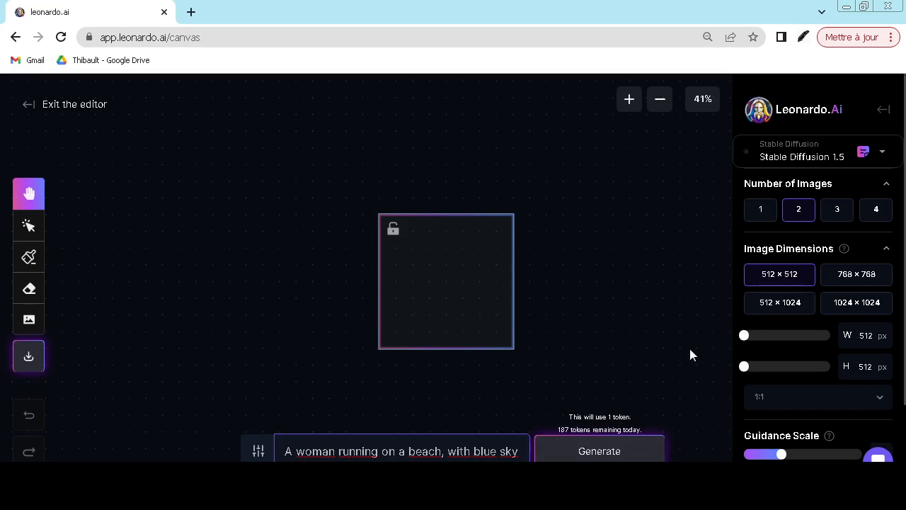
click(821, 162)
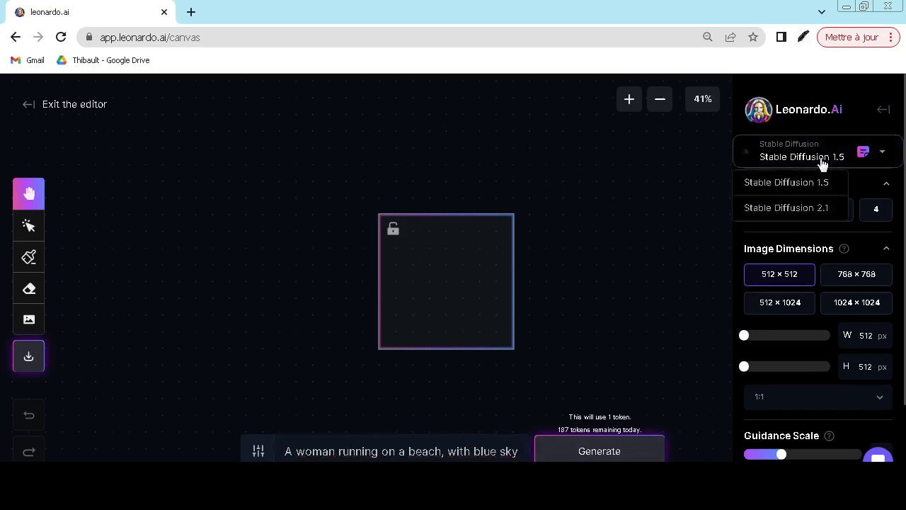
click(822, 163)
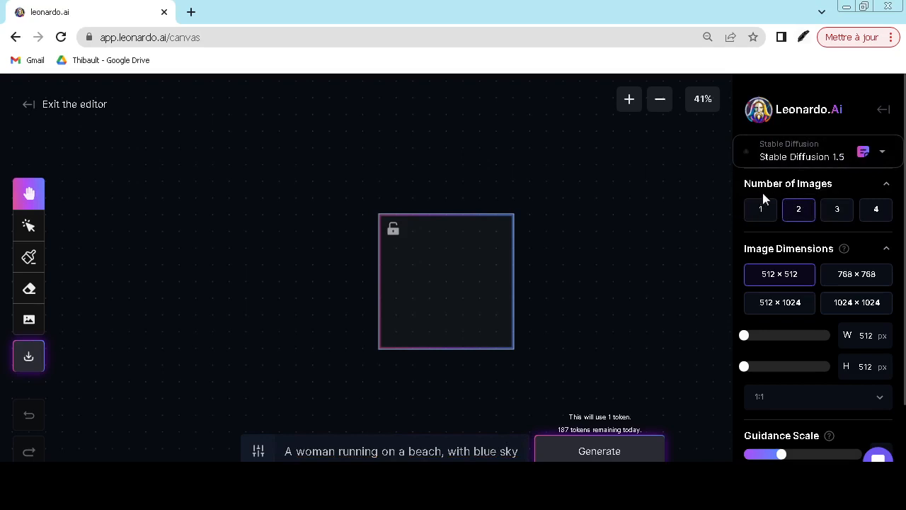
click(835, 219)
drag(749, 337, 732, 348)
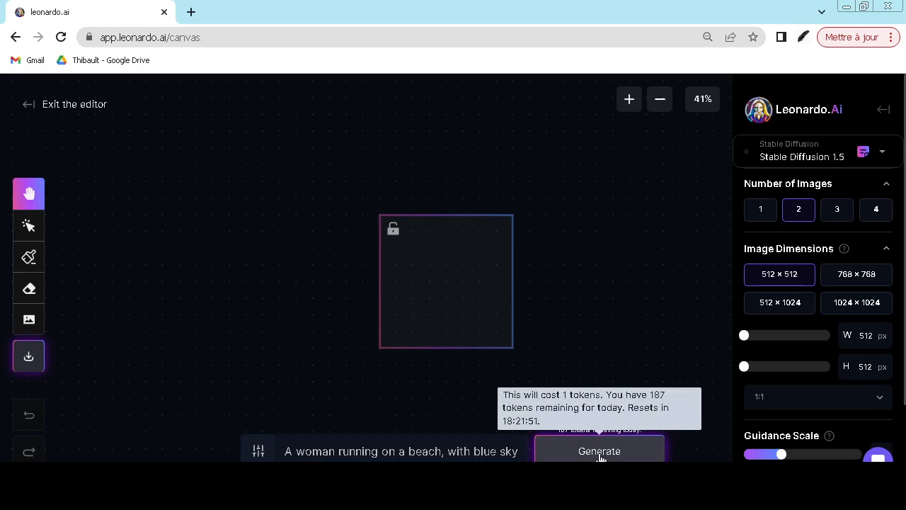
scroll(803, 412, down, 2)
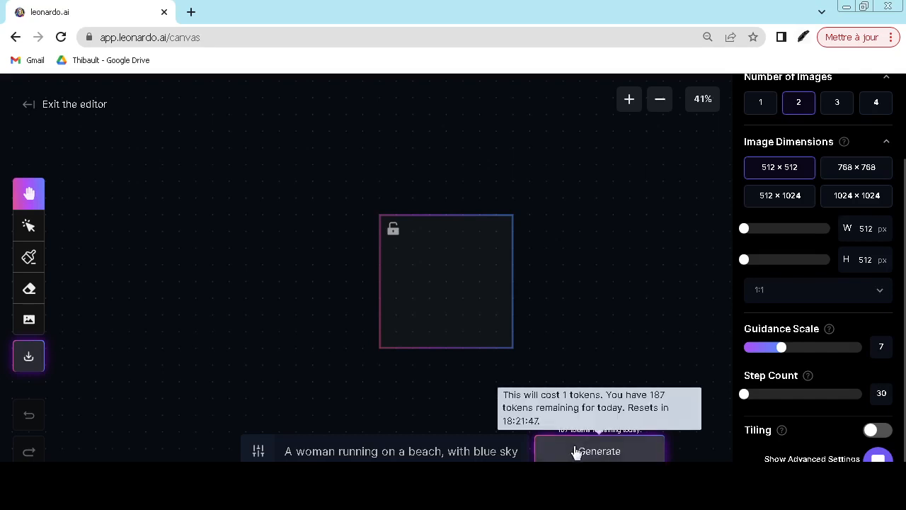
Generate three successive two-image batches from the beach-running prompt, viewing both variants of each batch.
click(625, 457)
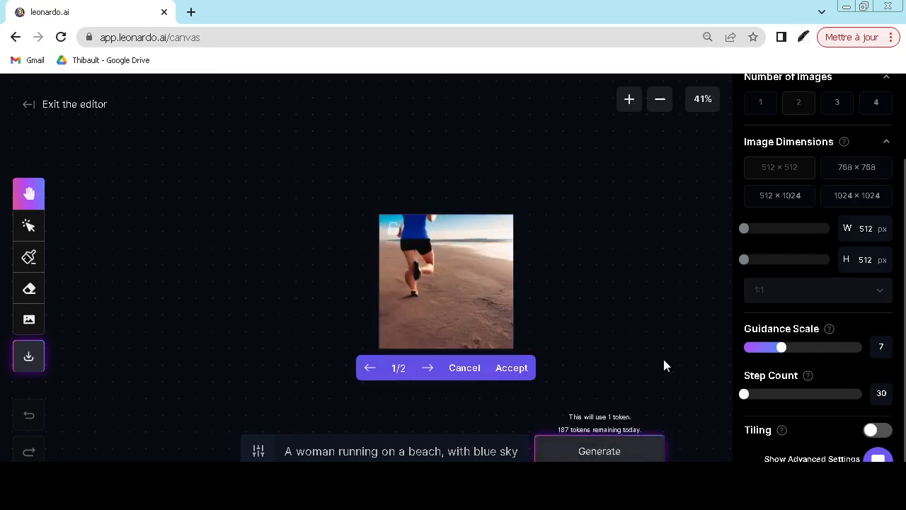
click(429, 369)
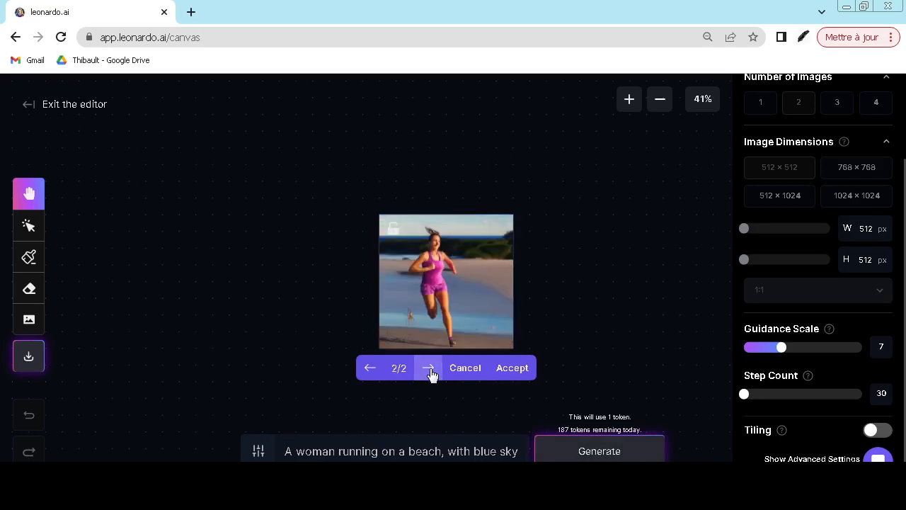
click(599, 451)
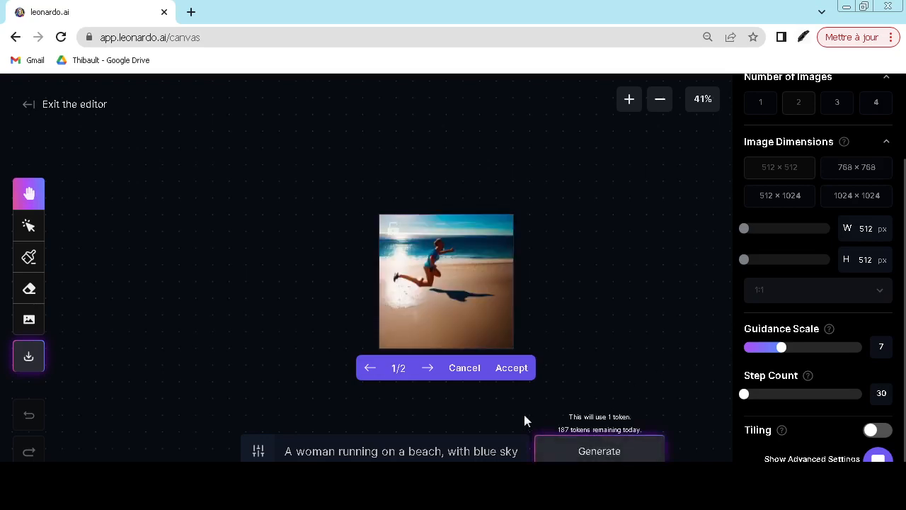
click(430, 371)
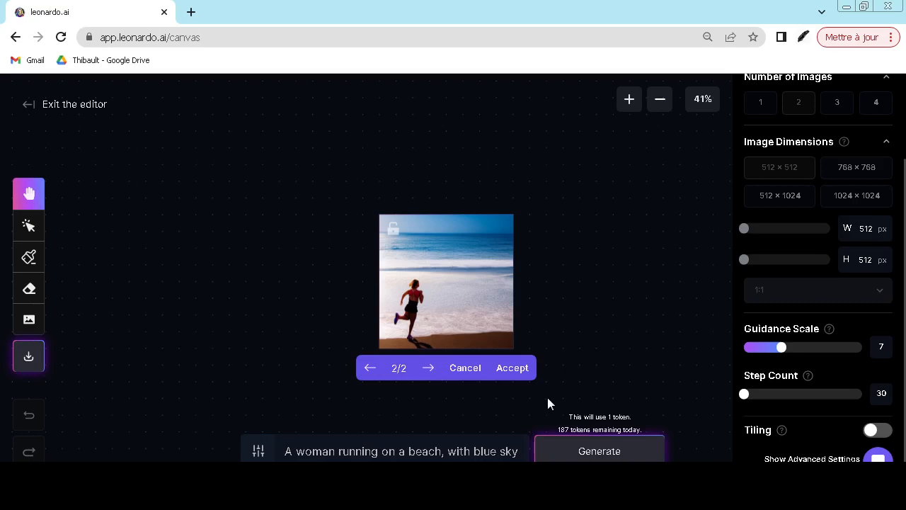
click(600, 451)
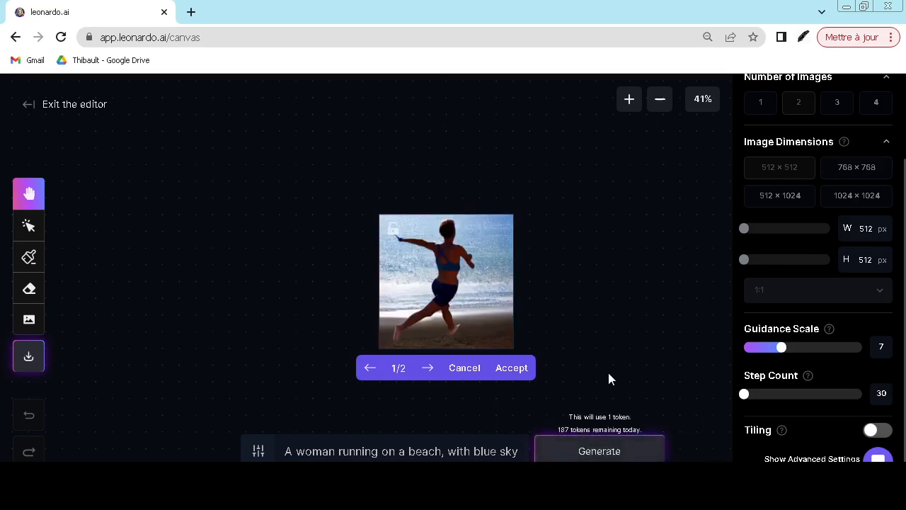
click(427, 376)
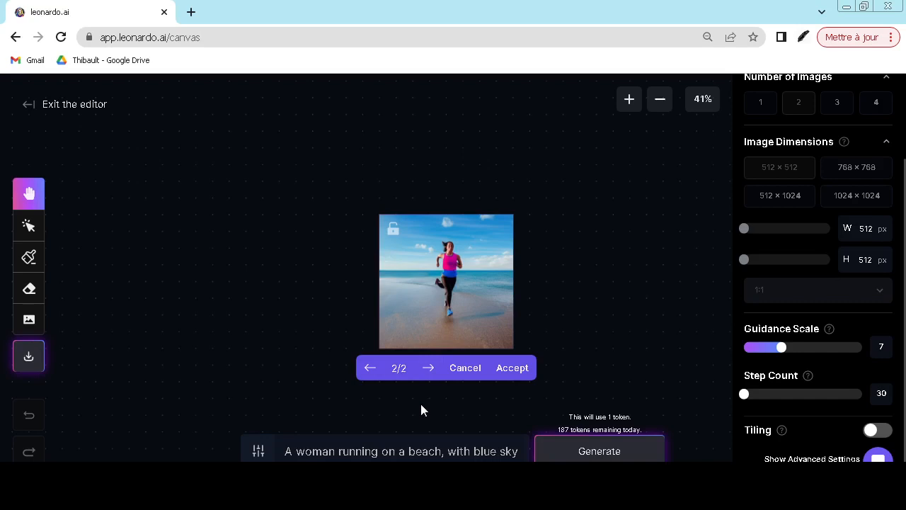
Generate another two-image batch, compare its variants, and accept the second one, showing the woman running in profile, onto the canvas.
click(575, 453)
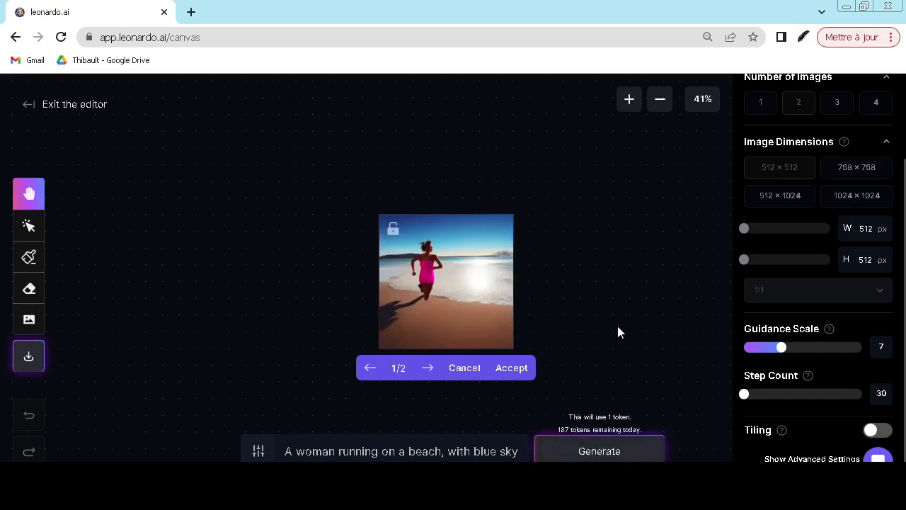
click(426, 373)
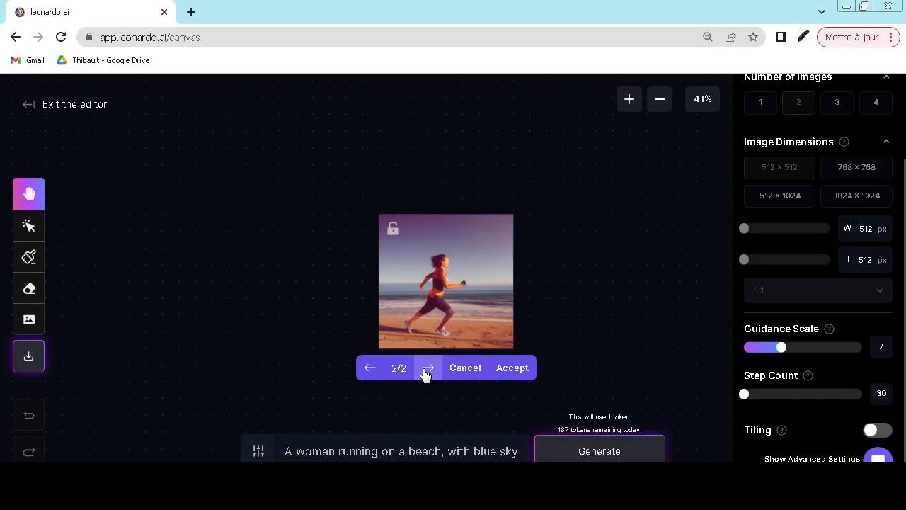
scroll(810, 272, up, 3)
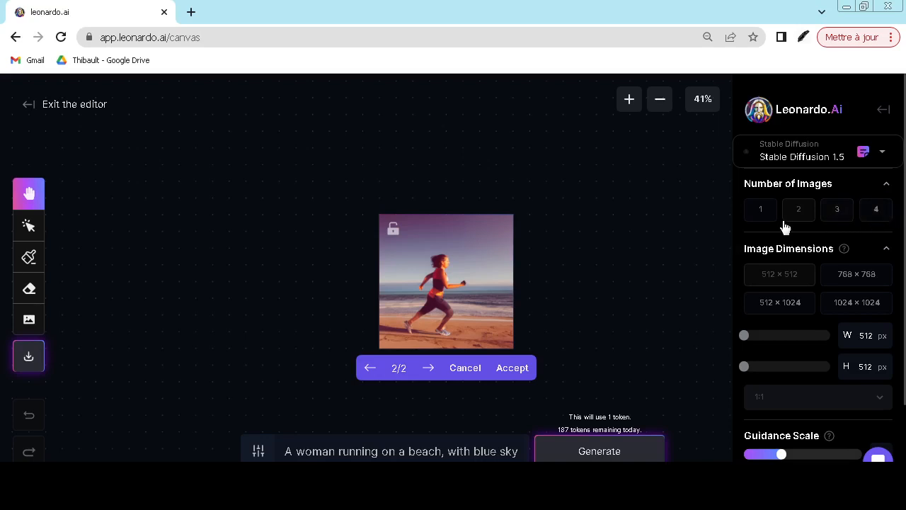
scroll(677, 321, down, 1)
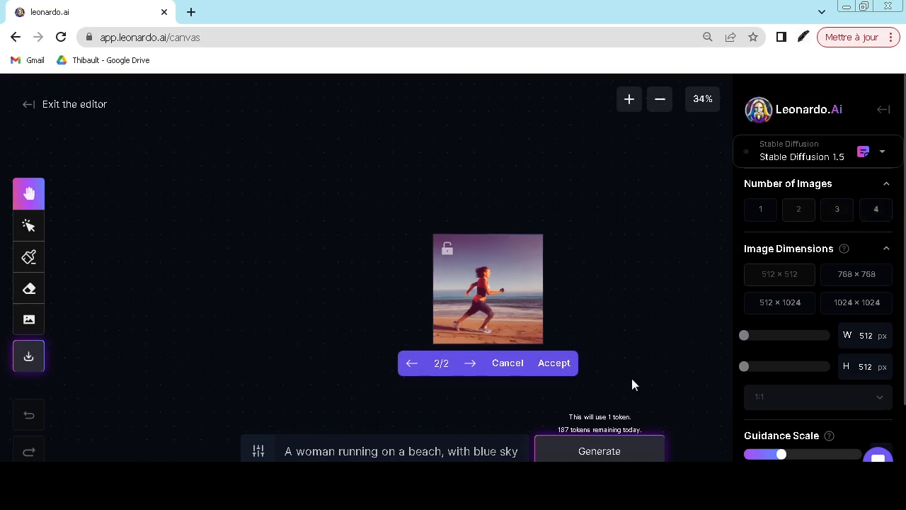
scroll(632, 385, up, 1)
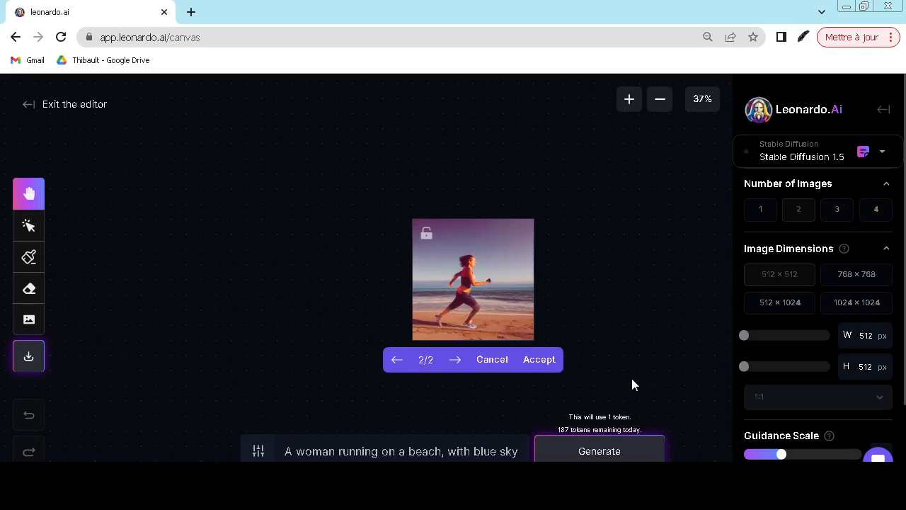
click(455, 360)
click(456, 360)
click(541, 361)
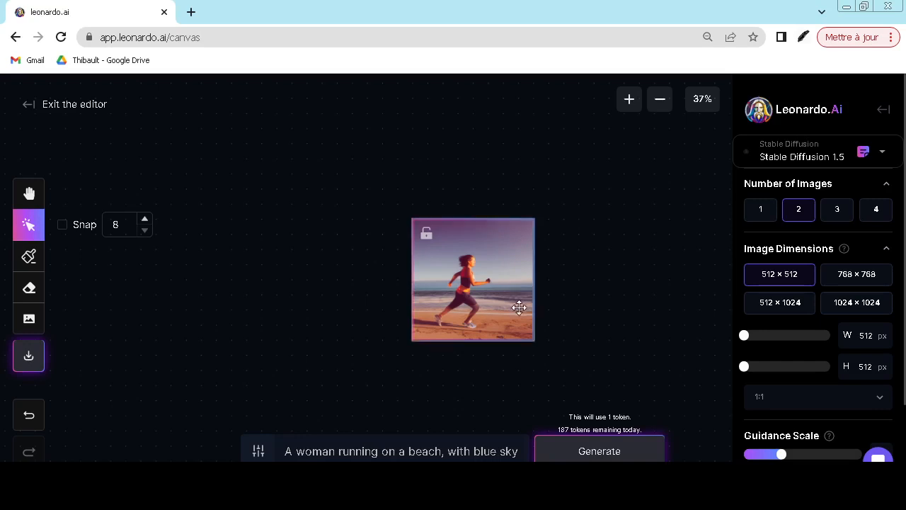
Extend the beach scene to the left by generating in a frame overlapping the image's left half, and accept the first variant.
drag(519, 308, 454, 306)
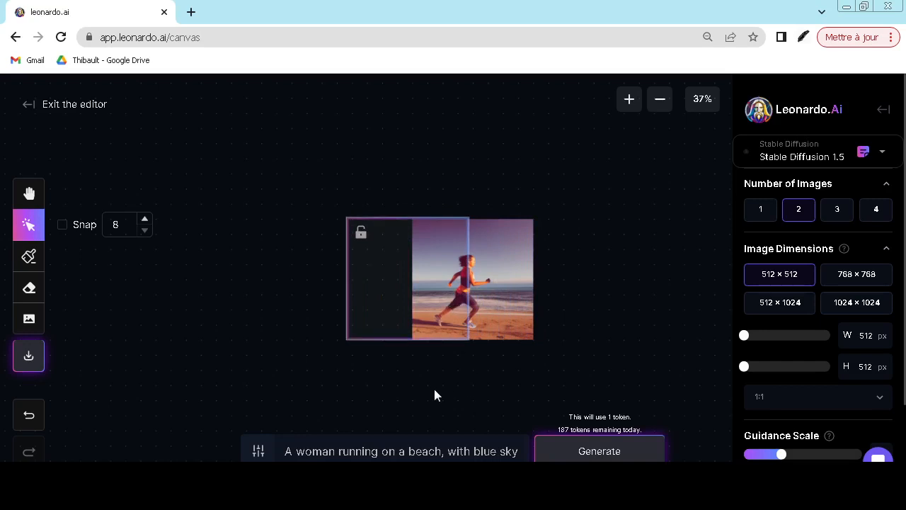
click(585, 452)
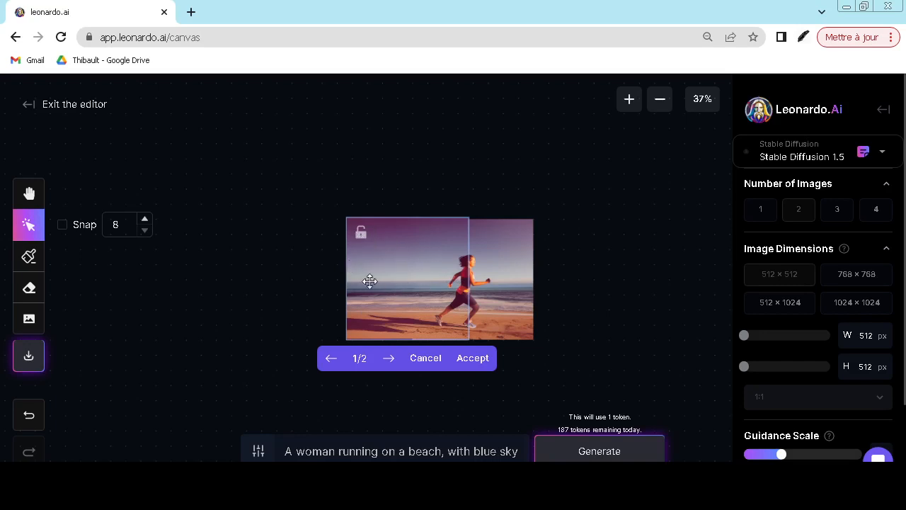
click(313, 451)
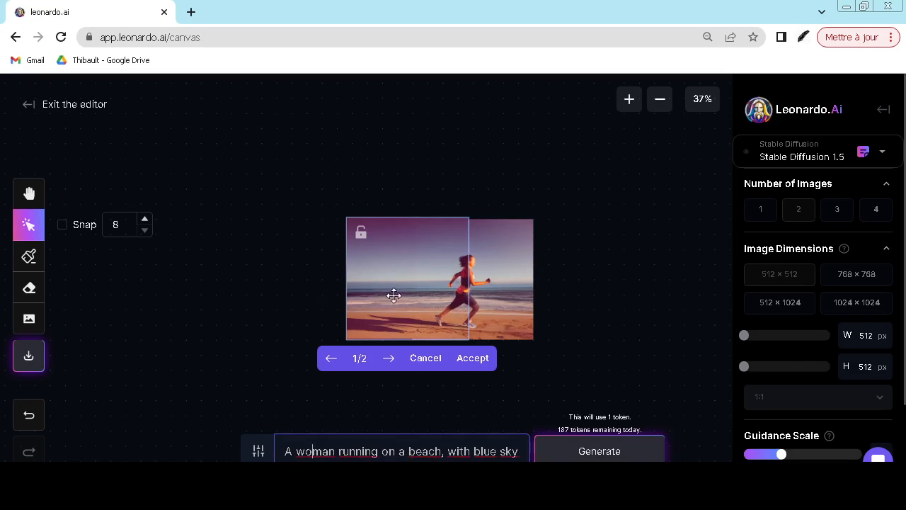
drag(439, 293, 571, 289)
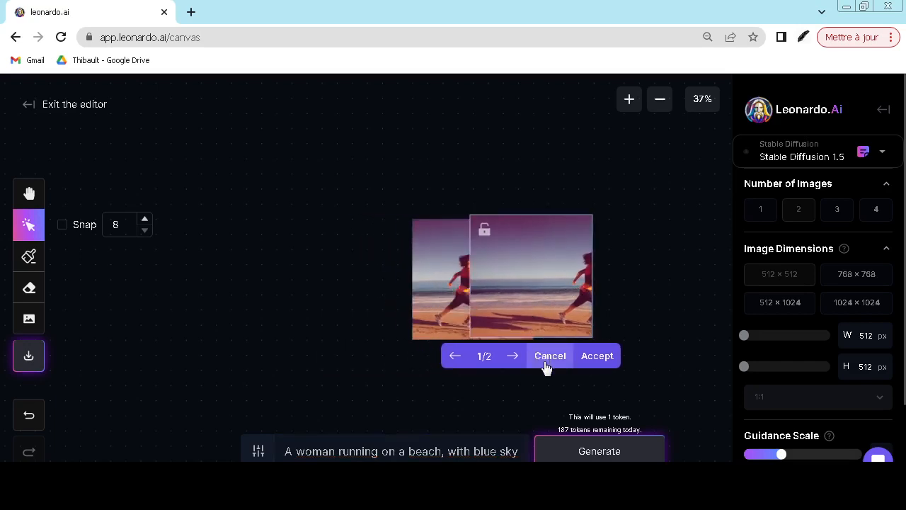
click(32, 417)
click(31, 418)
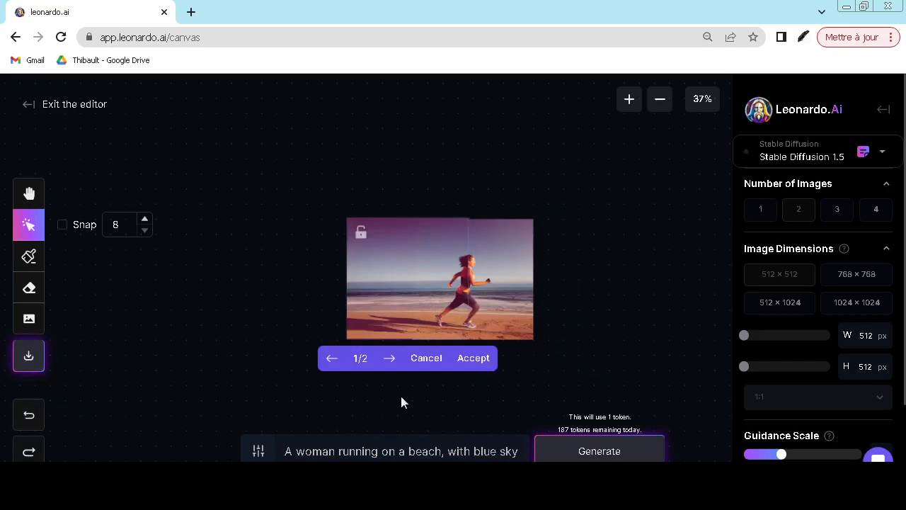
click(473, 362)
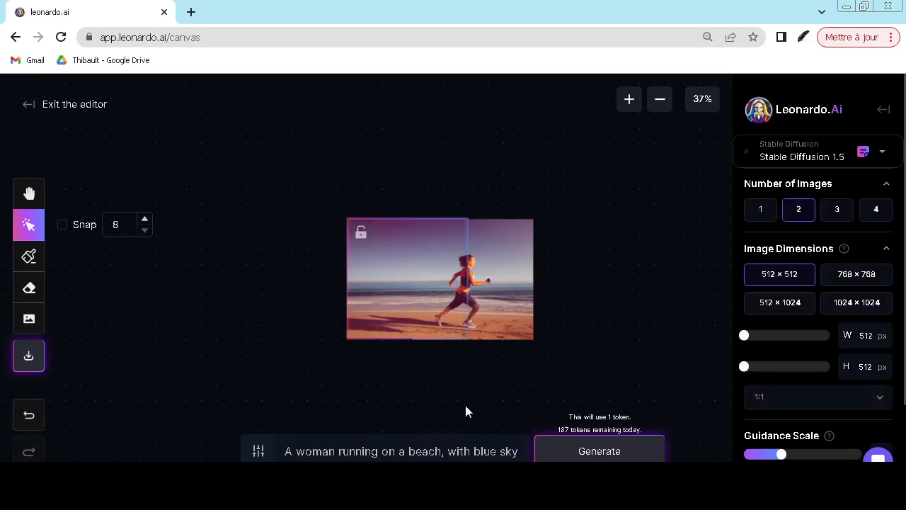
Try to generate an extension in a frame adjoining the scene's right edge without overlapping the runner, view both variants, and discard them.
drag(397, 290, 611, 283)
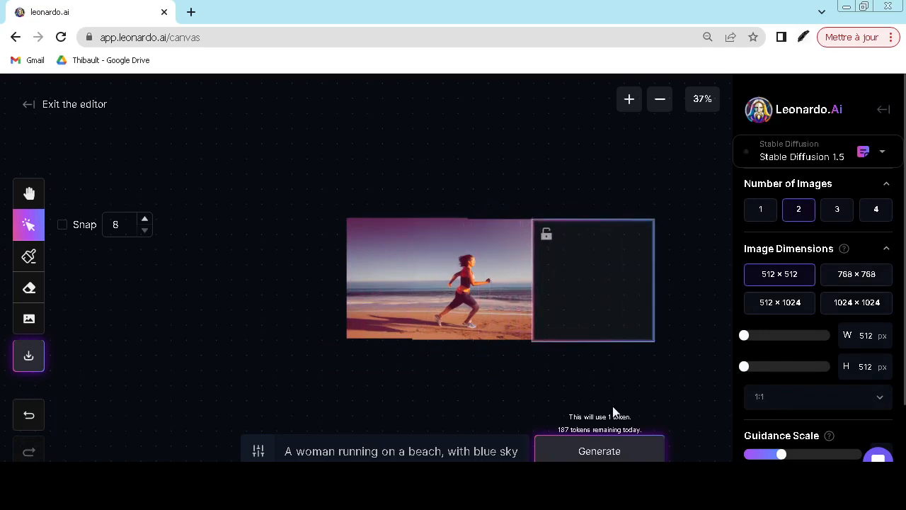
click(610, 450)
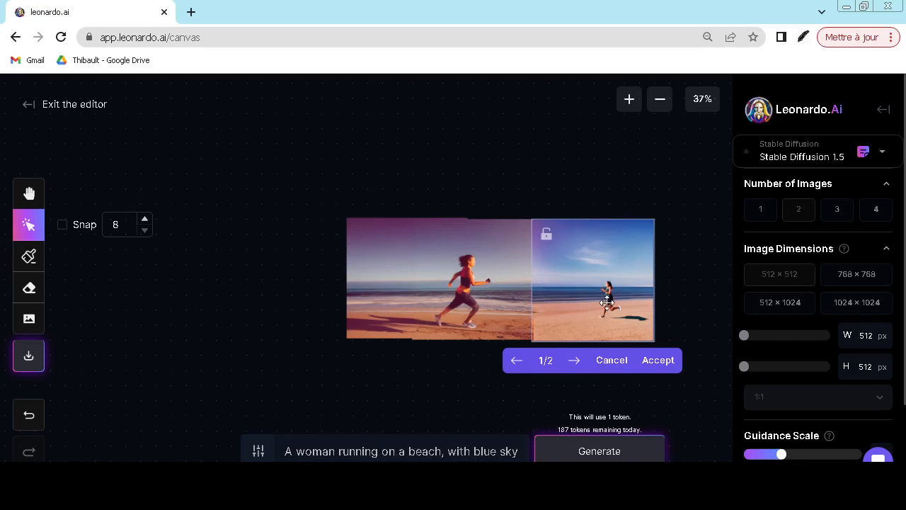
click(571, 363)
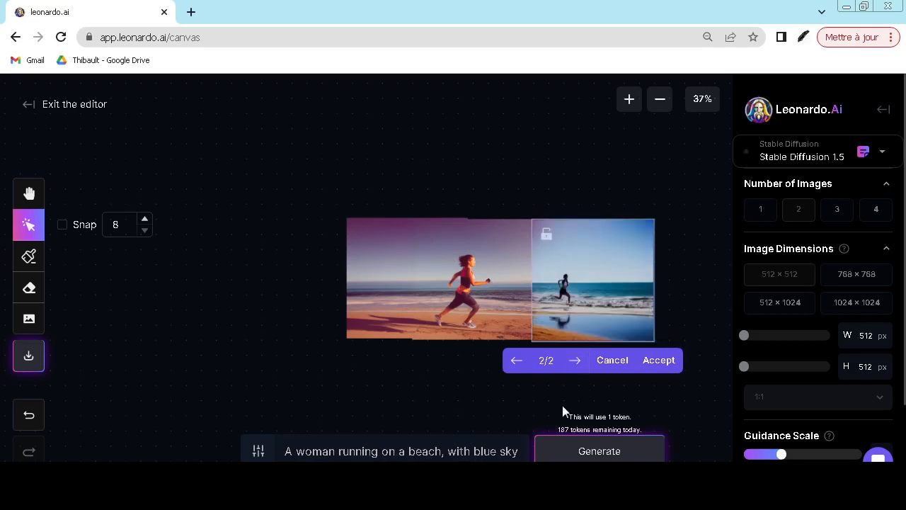
click(612, 360)
Extend the scene to the right from a frame overlapping the runner, compare both variants, and accept the first, with the sun in the upper corner.
drag(615, 318, 533, 315)
click(595, 446)
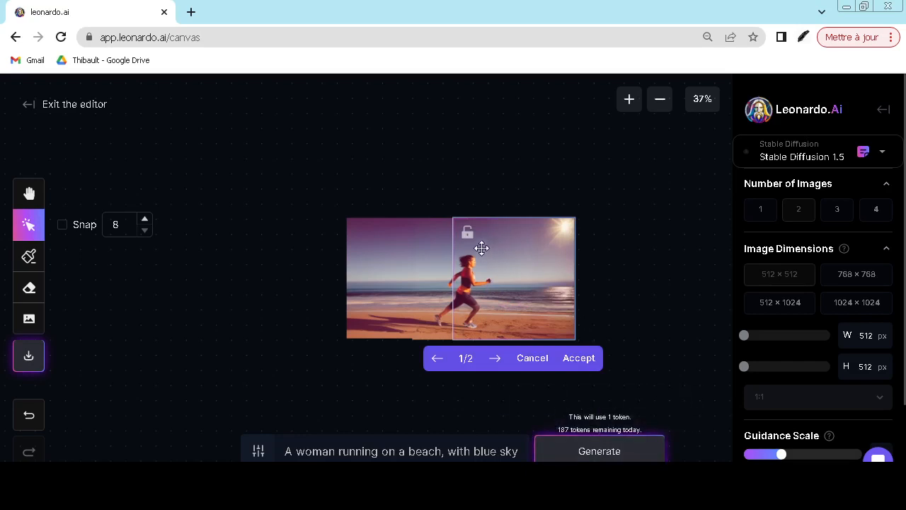
click(495, 361)
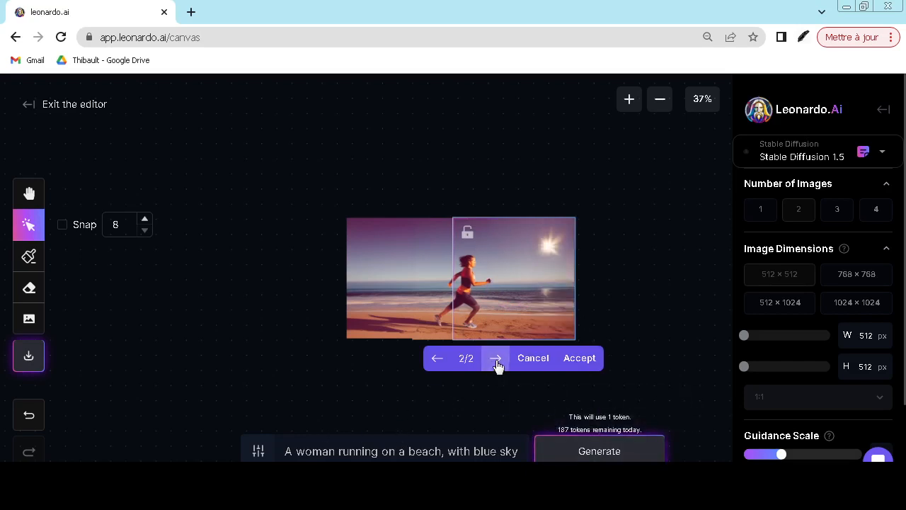
click(434, 362)
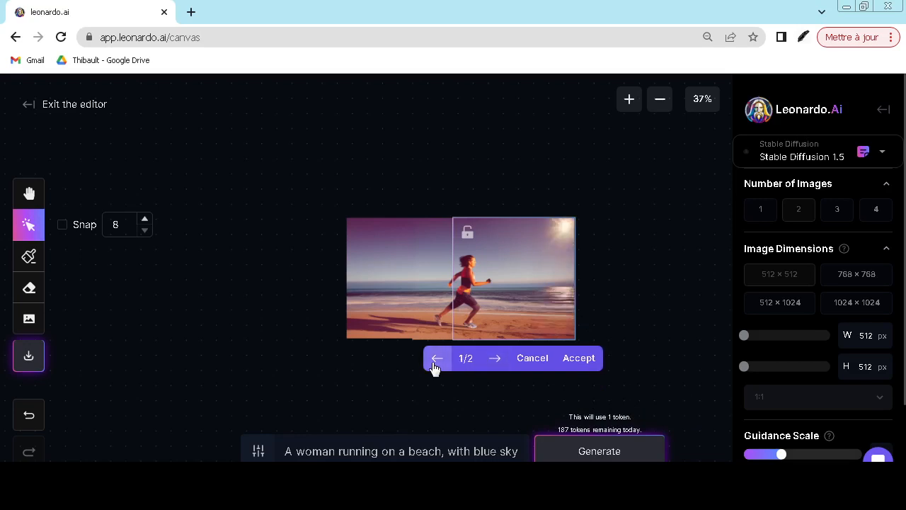
click(495, 359)
click(578, 359)
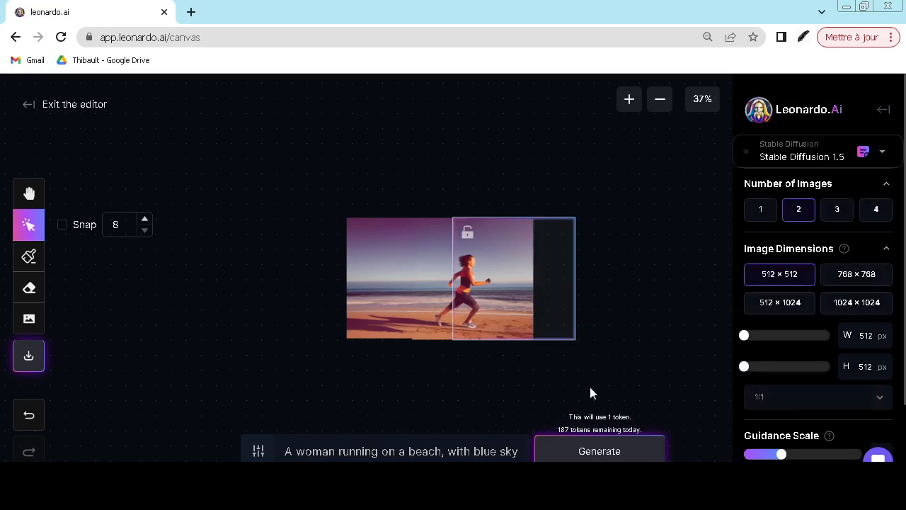
Set the frame to 768 × 768, place it over the runner and the empty area above and to the right, and generate two variants.
click(873, 282)
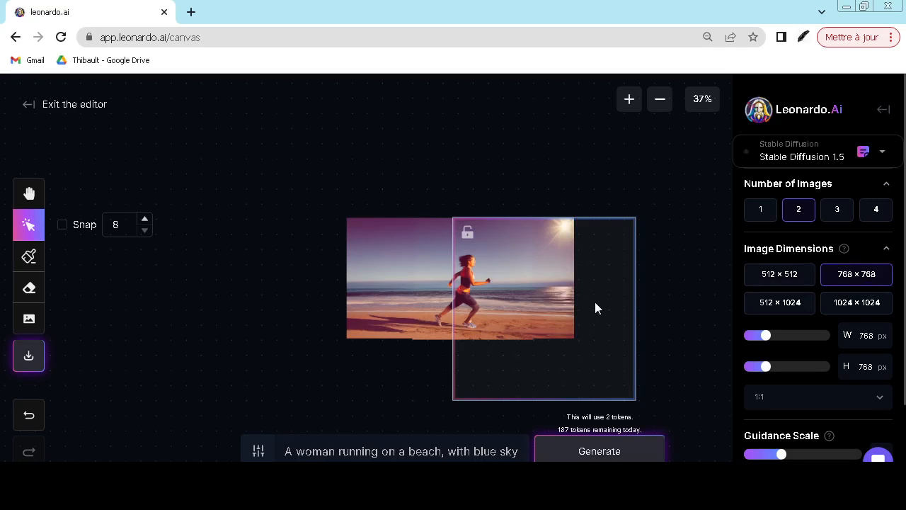
scroll(594, 302, down, 3)
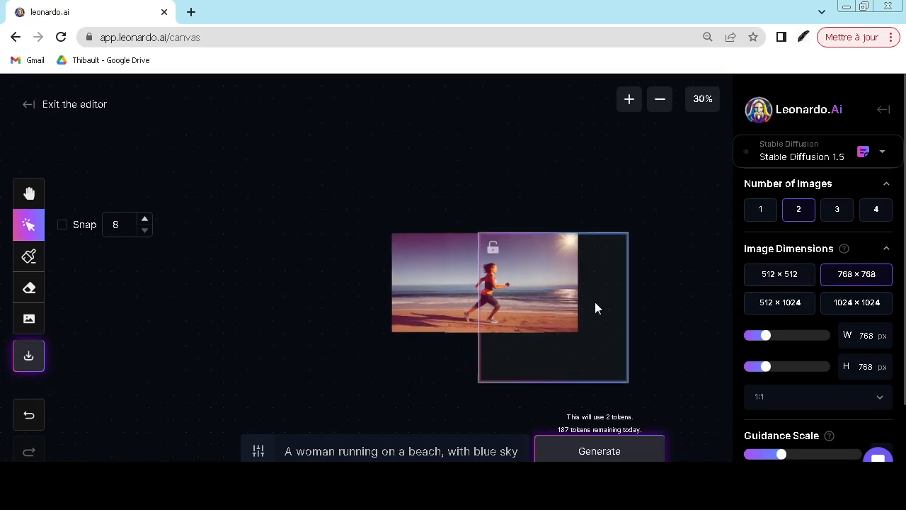
scroll(595, 301, up, 1)
scroll(595, 301, down, 2)
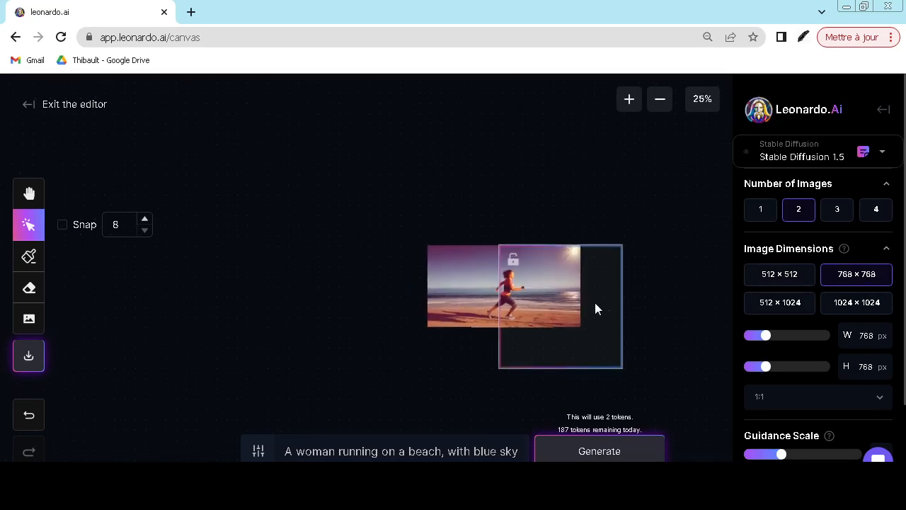
scroll(582, 322, up, 6)
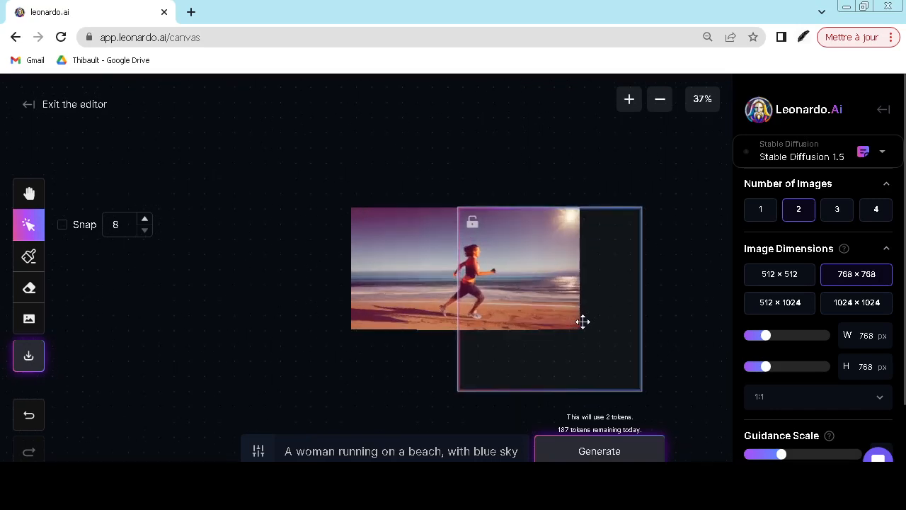
scroll(583, 322, down, 5)
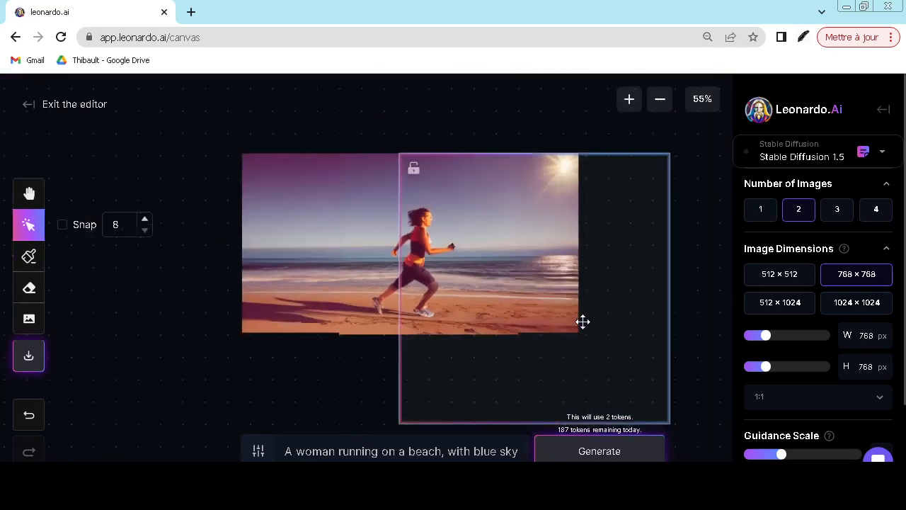
scroll(582, 322, up, 1)
scroll(583, 322, up, 1)
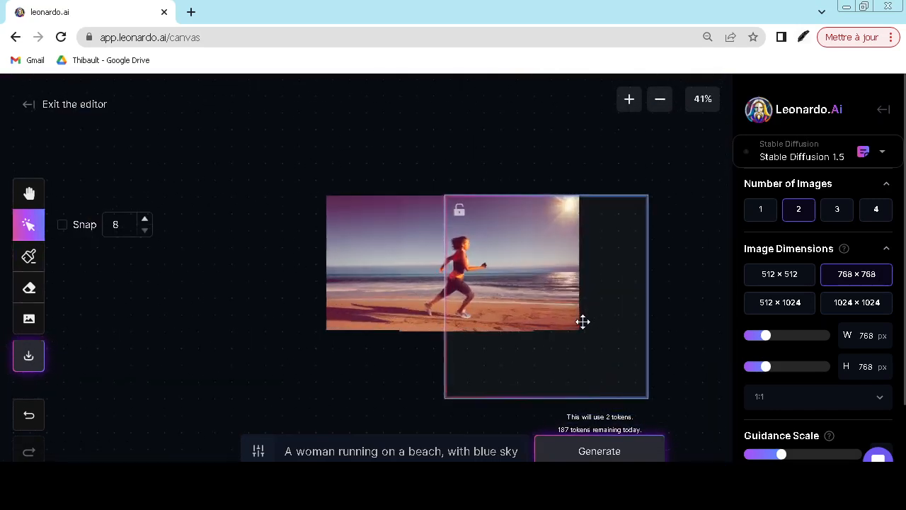
drag(579, 339, 549, 273)
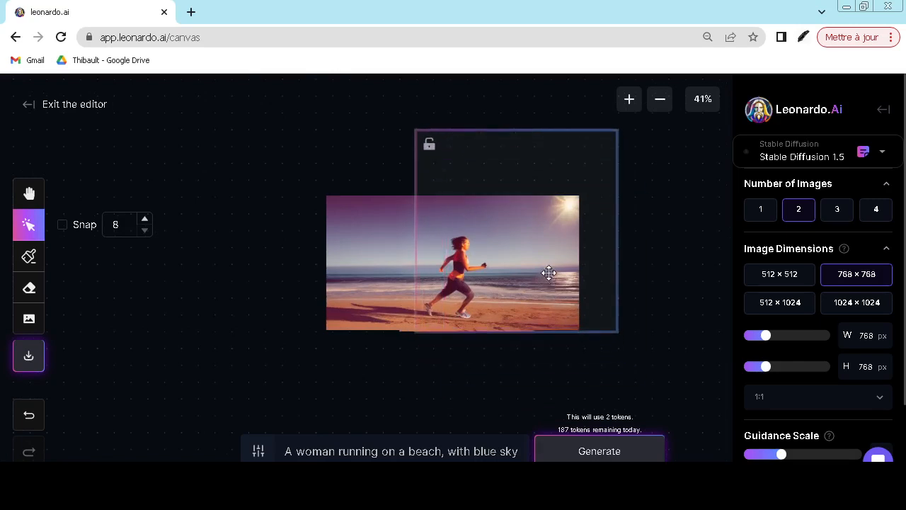
mouse_move(579, 420)
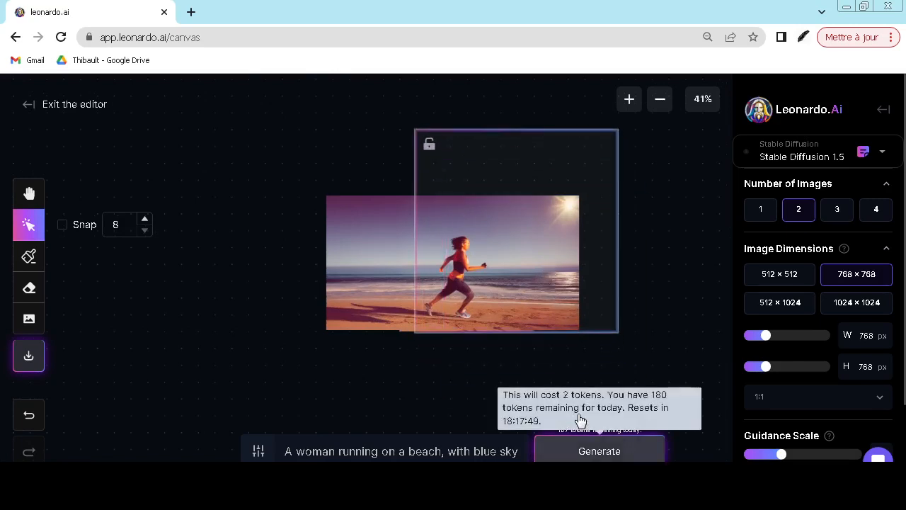
click(590, 453)
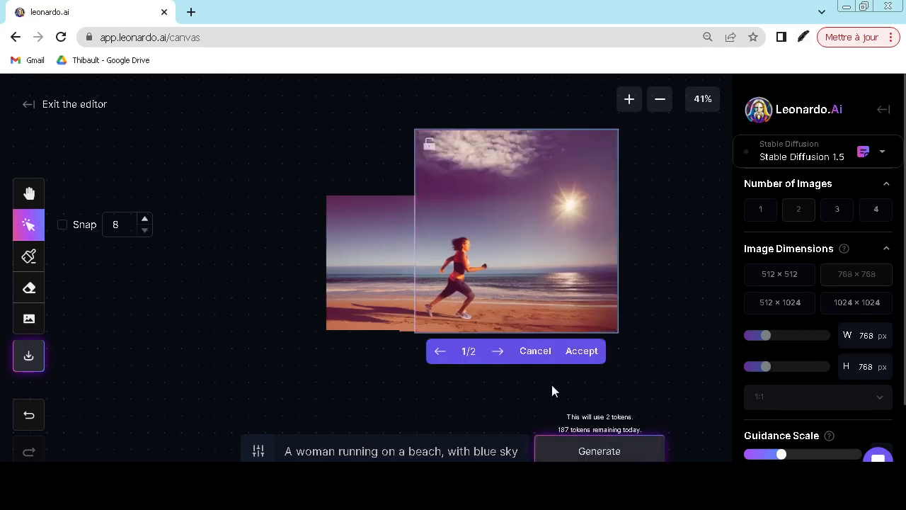
Compare the two sky variants, review the end of the prompt, and accept the second variant with the wide band of clouds.
click(499, 352)
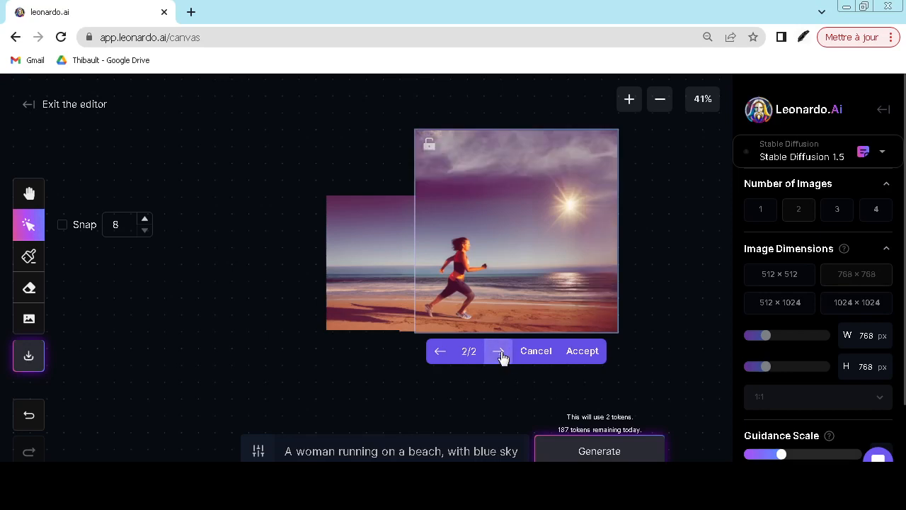
click(442, 354)
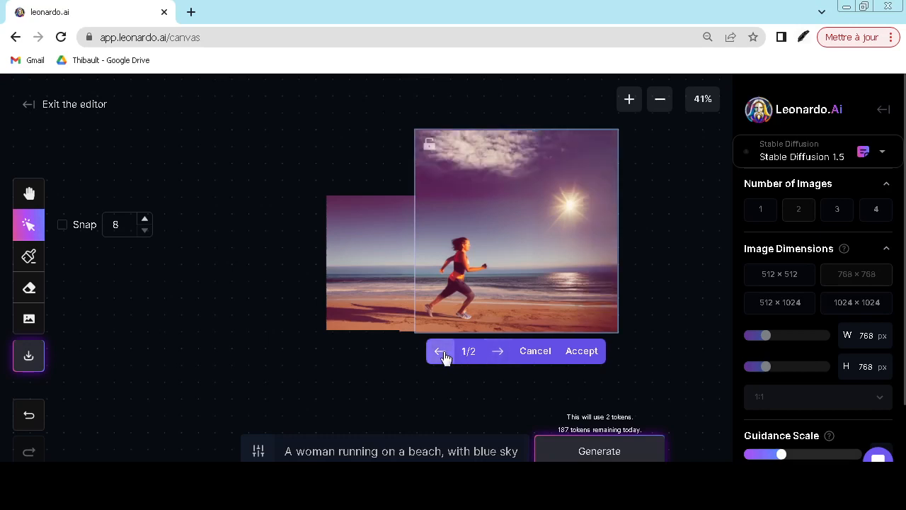
click(498, 354)
click(499, 354)
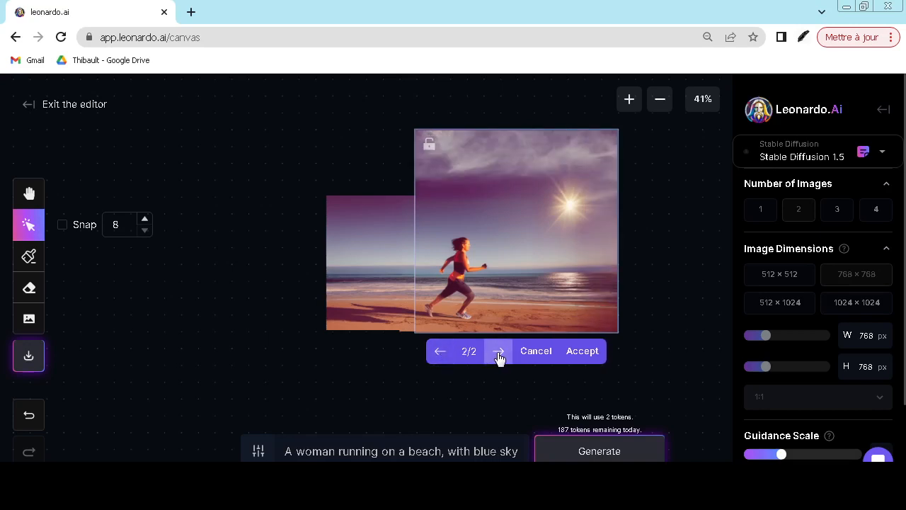
click(498, 354)
click(499, 354)
click(486, 451)
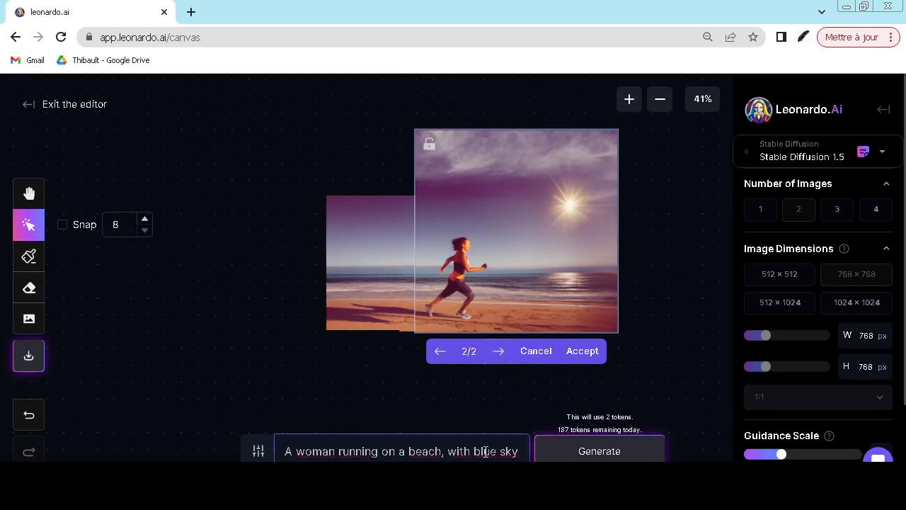
text(and summer sun)
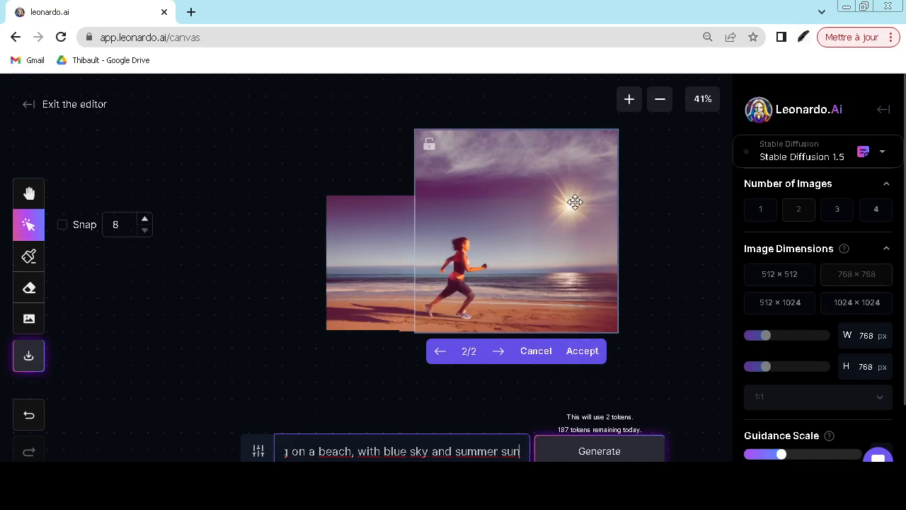
click(583, 362)
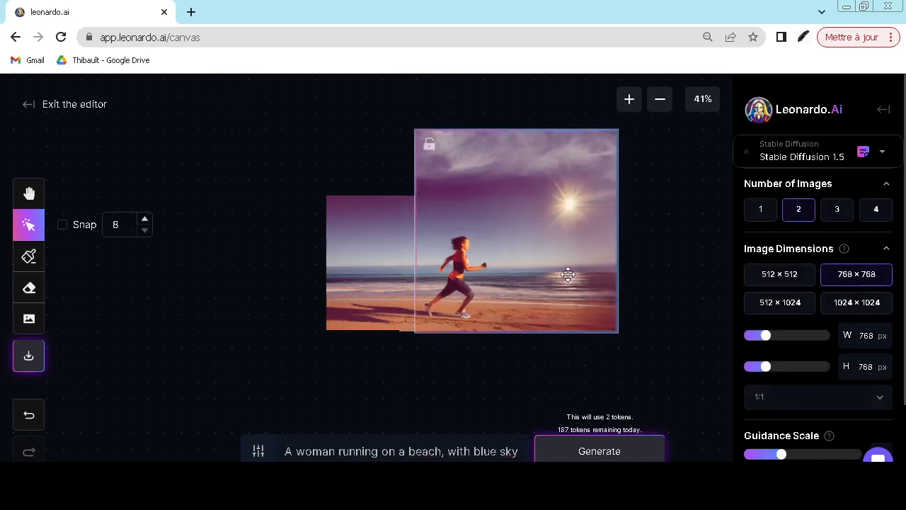
Fill the scene's empty upper-left area from an overlapping 768 × 768 frame, compare the variants, and accept the first, without a second sun.
drag(568, 274, 467, 281)
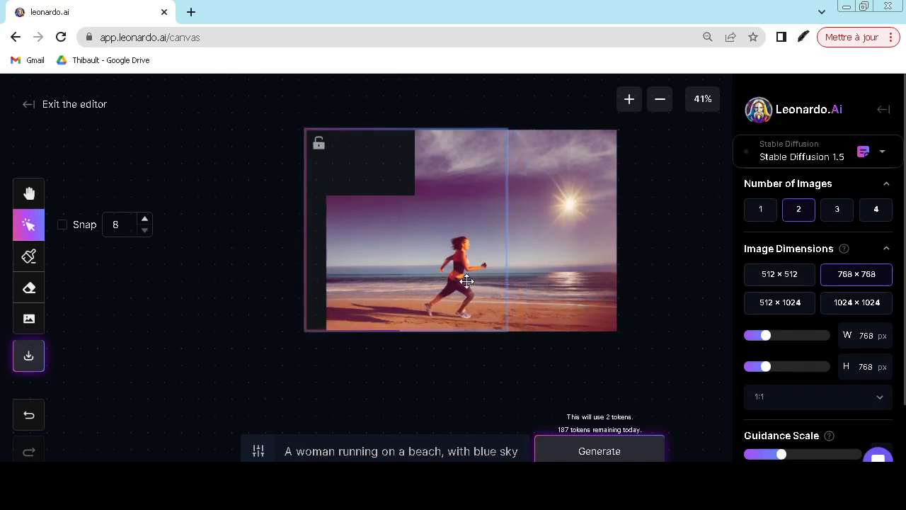
click(617, 446)
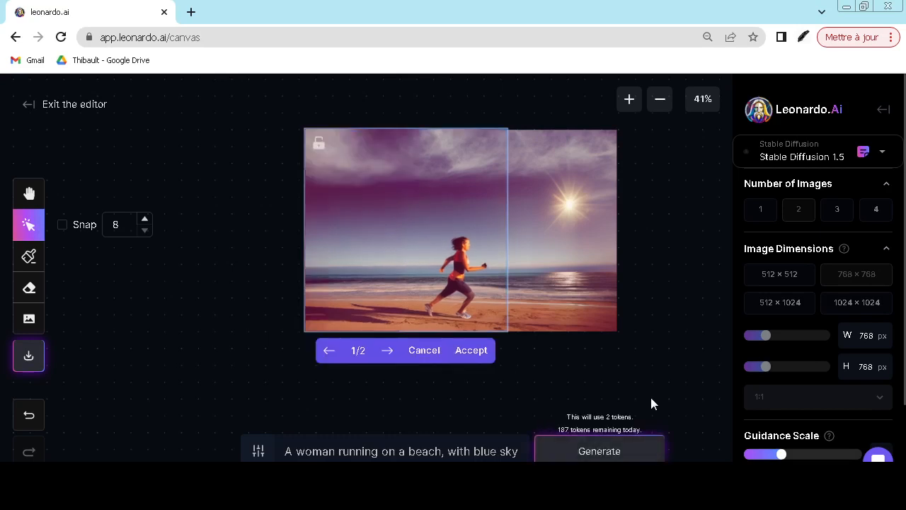
click(391, 357)
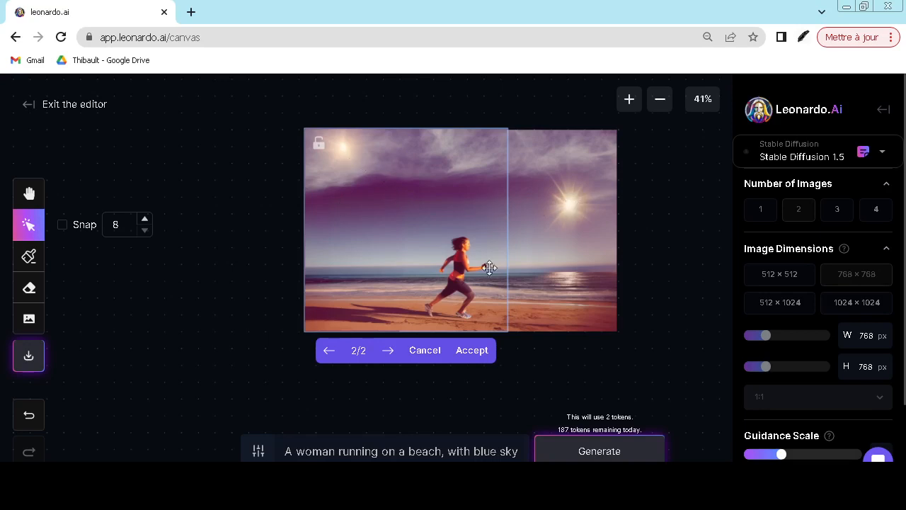
click(330, 352)
click(473, 351)
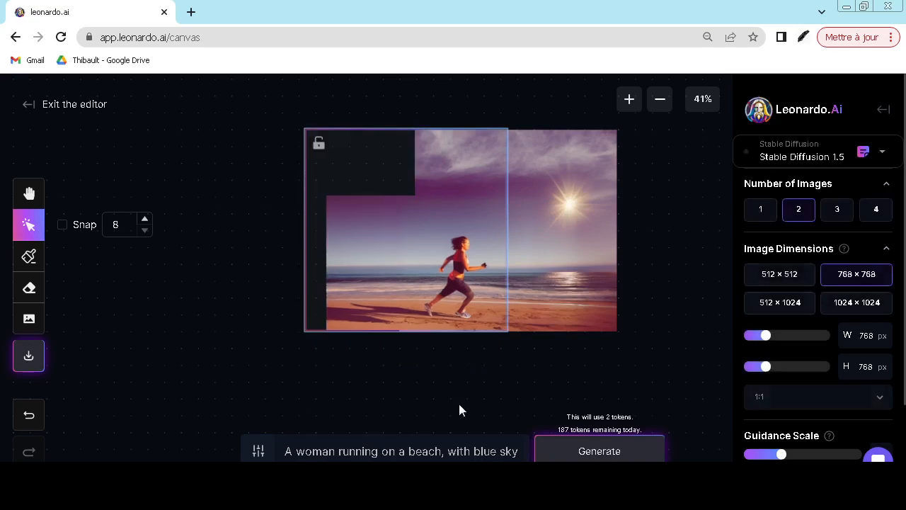
Try a 512 × 512 frame around the runner, switch back to 768 × 768, and place it over both the runner and the sun.
click(776, 279)
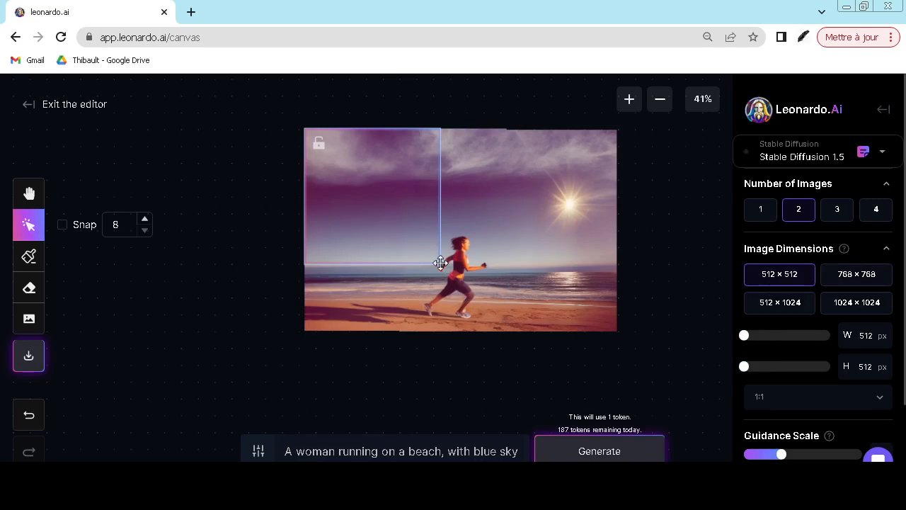
drag(404, 204, 485, 269)
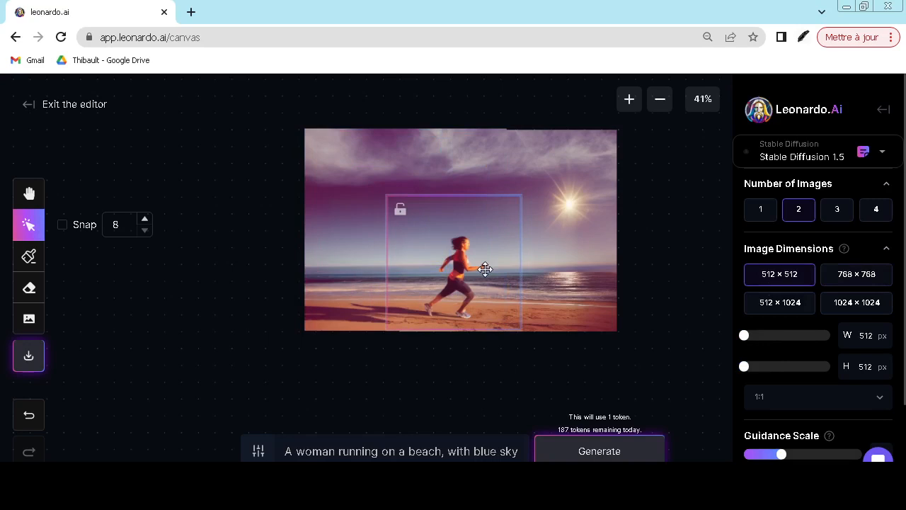
click(845, 269)
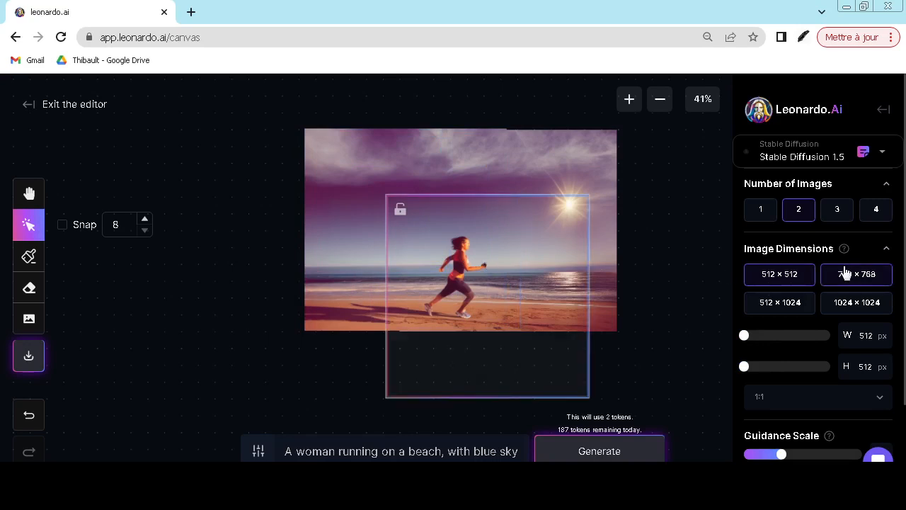
drag(521, 316, 541, 255)
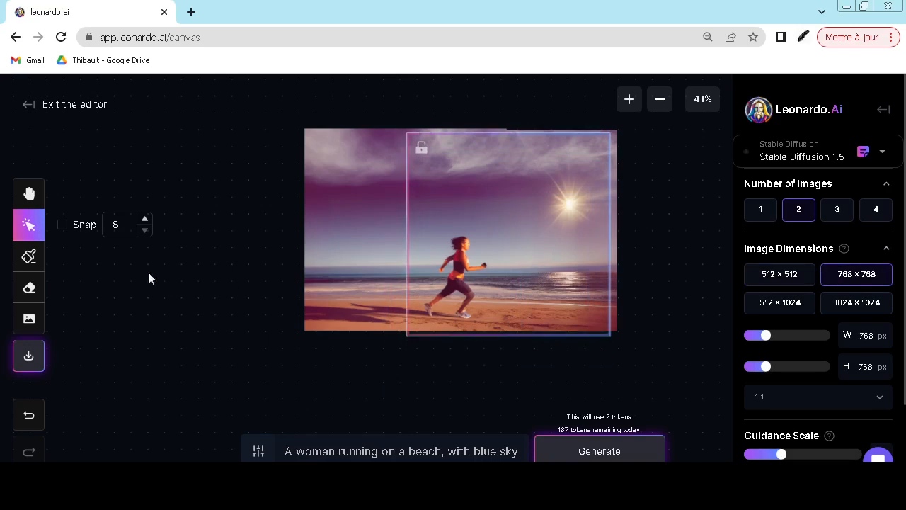
Enlarge the mask brush and paint over the whole runner, covering her head, arms, torso and legs.
click(34, 258)
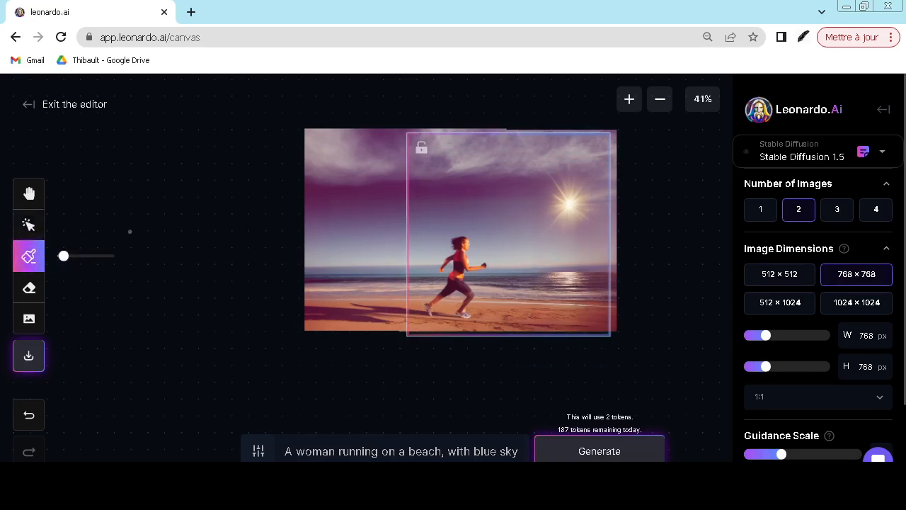
drag(66, 260, 83, 266)
scroll(466, 265, up, 5)
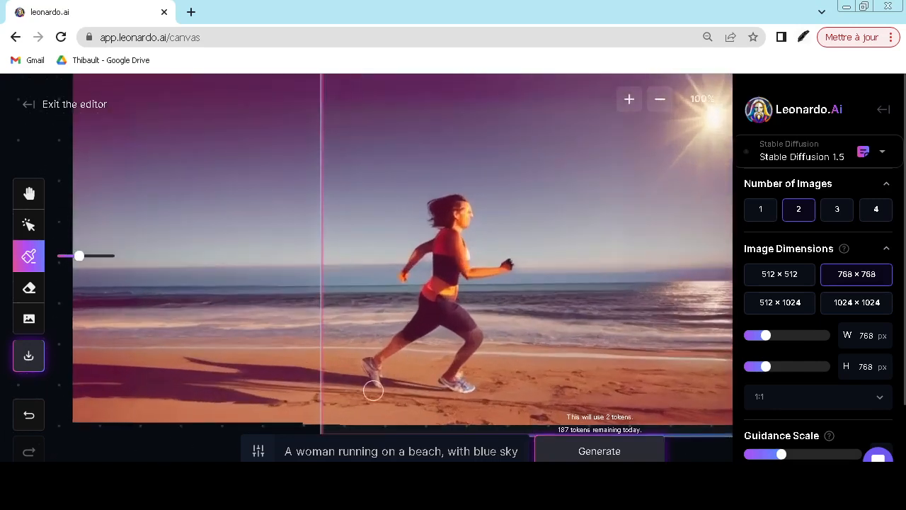
mouse_move(374, 386)
mouse_down()
mouse_move(433, 316)
mouse_move(435, 290)
mouse_move(413, 320)
mouse_move(428, 303)
mouse_move(446, 244)
mouse_move(449, 204)
mouse_move(437, 208)
mouse_move(435, 221)
mouse_move(461, 208)
mouse_move(464, 218)
mouse_move(464, 227)
mouse_move(453, 203)
mouse_move(456, 268)
mouse_move(456, 241)
mouse_move(469, 271)
mouse_move(511, 261)
mouse_move(441, 286)
mouse_move(473, 336)
mouse_move(472, 358)
mouse_move(452, 370)
mouse_move(463, 386)
mouse_move(451, 375)
mouse_move(463, 342)
mouse_move(444, 277)
mouse_move(451, 237)
mouse_move(404, 255)
mouse_move(404, 279)
mouse_move(431, 247)
mouse_up()
drag(467, 190, 430, 204)
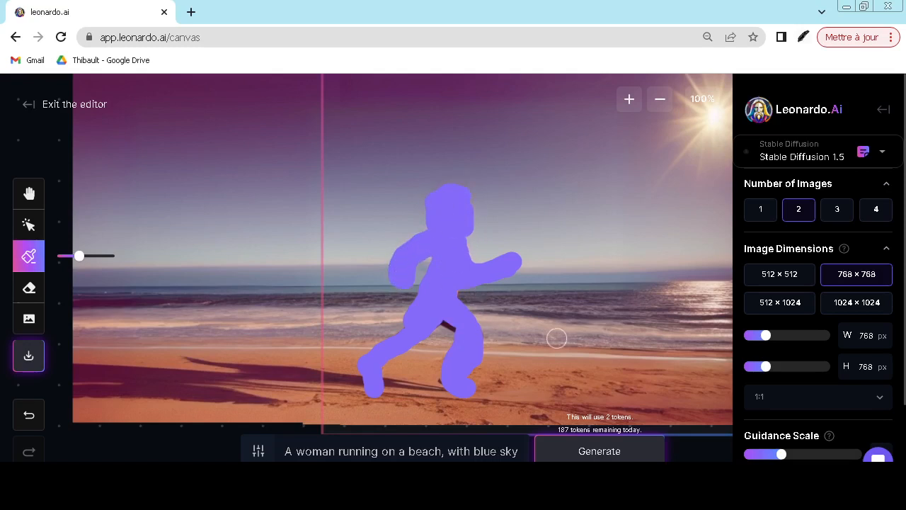
Try a frame width of 576 px, restore the 768 × 768 frame, and generate two variants of the masked runner.
drag(768, 341, 749, 339)
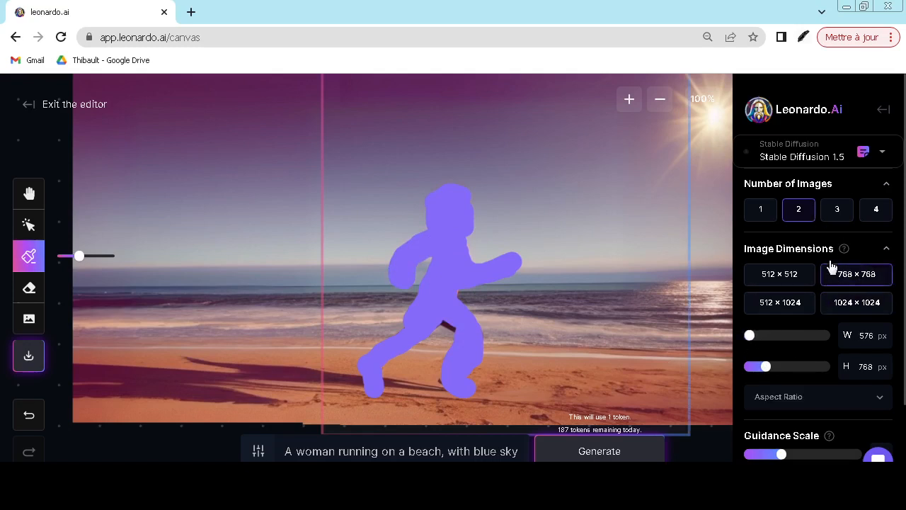
click(844, 279)
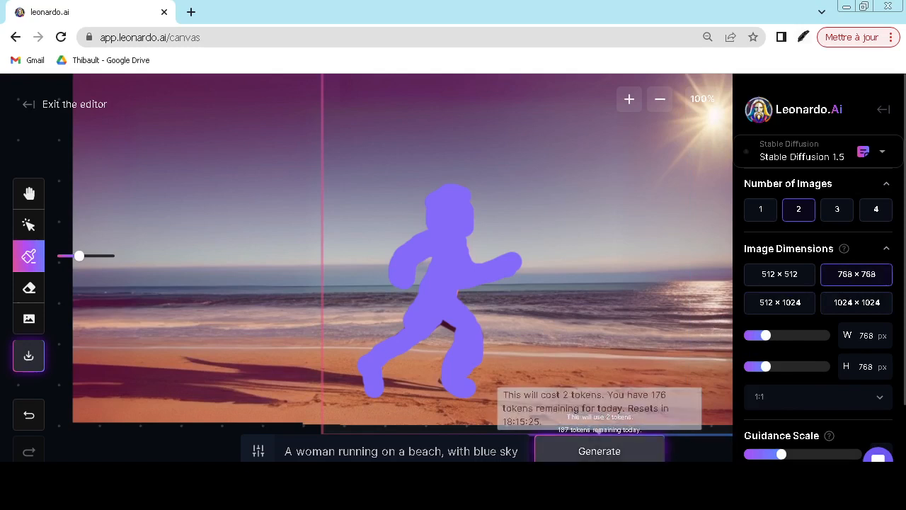
click(600, 453)
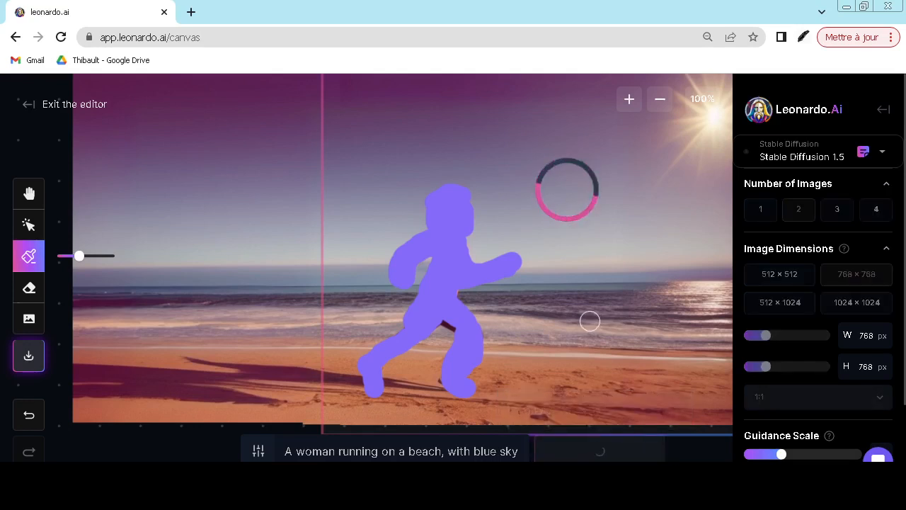
Compare both replacement runners, inspect the first one up close, and accept it.
scroll(590, 321, down, 2)
scroll(590, 321, down, 1)
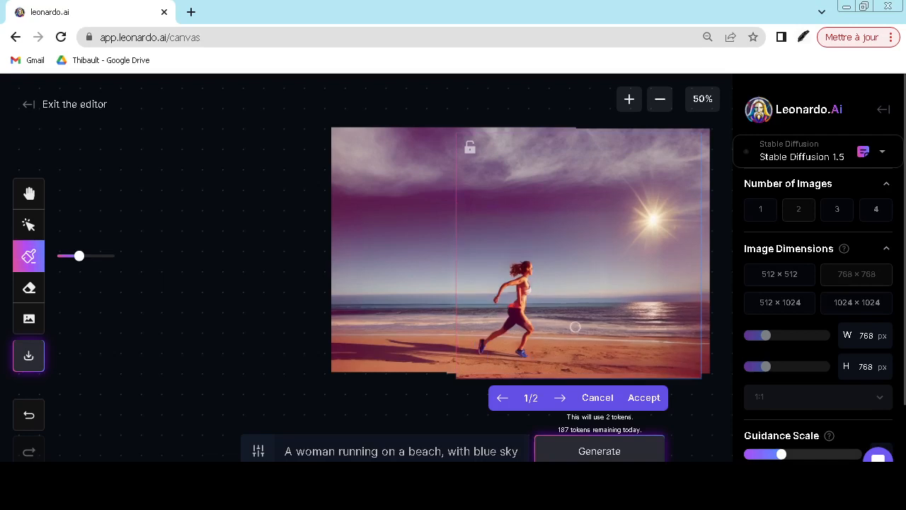
click(560, 400)
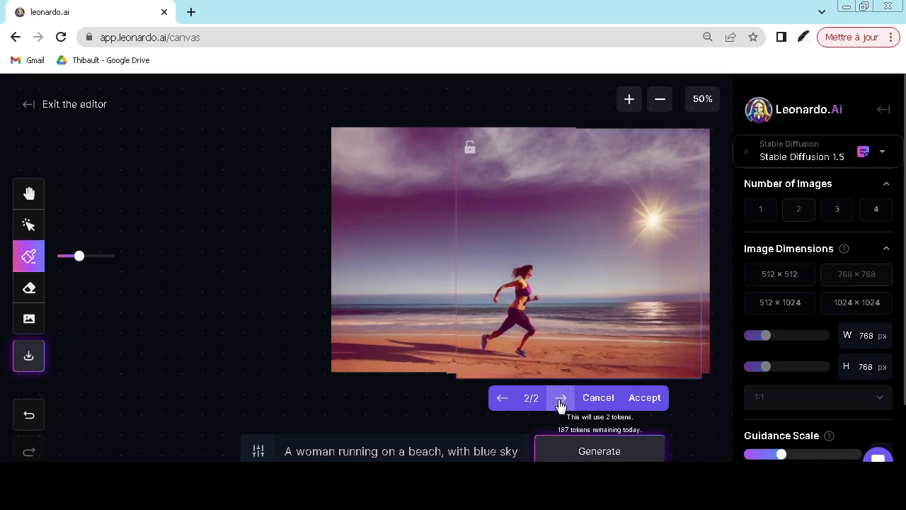
click(502, 401)
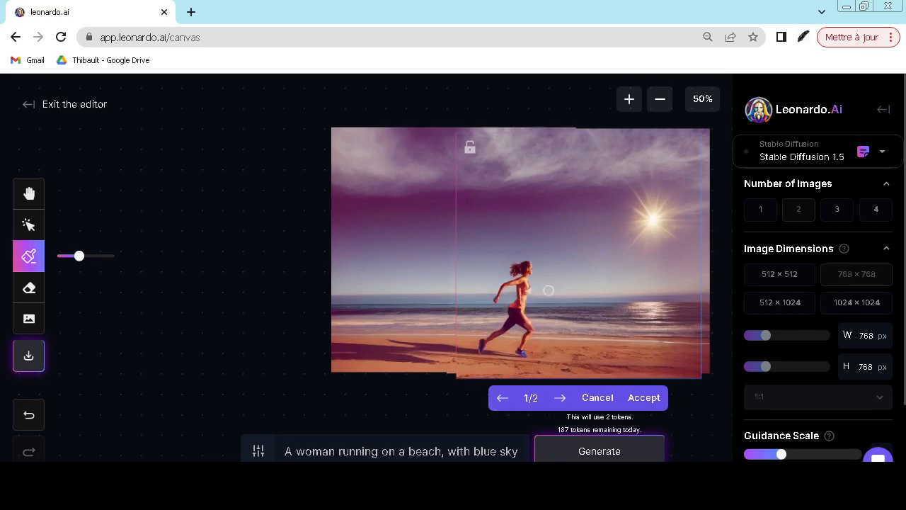
scroll(548, 290, up, 5)
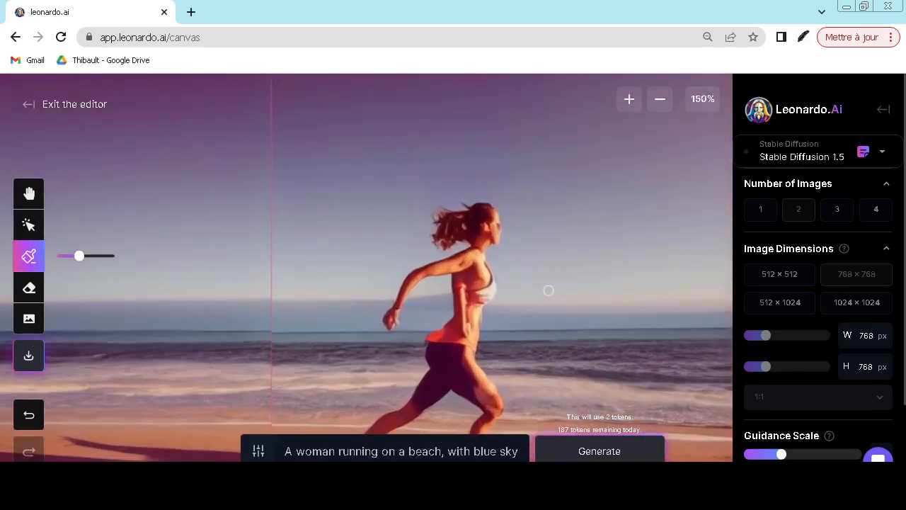
scroll(548, 291, down, 4)
scroll(548, 290, down, 1)
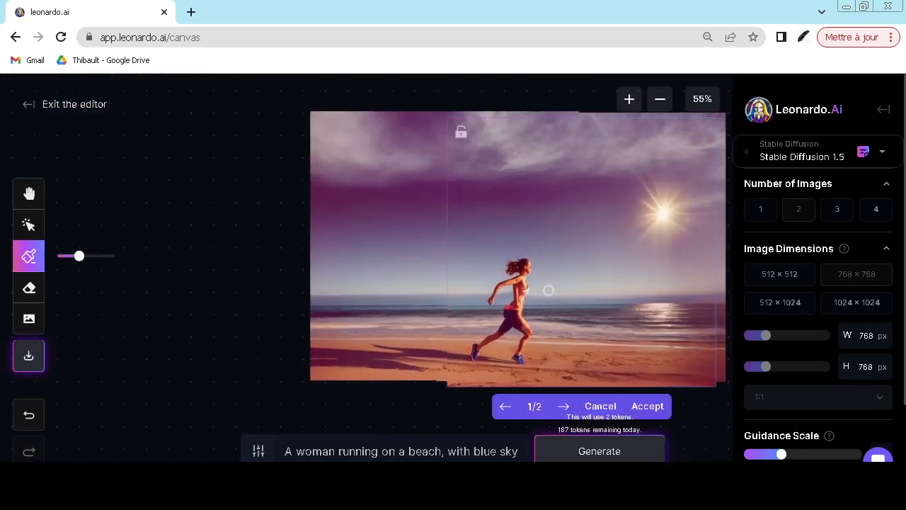
scroll(548, 291, down, 1)
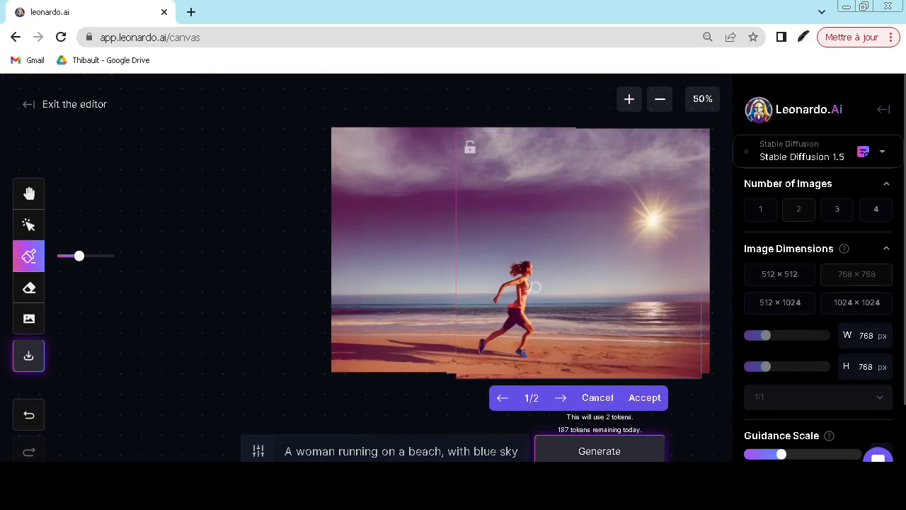
click(638, 406)
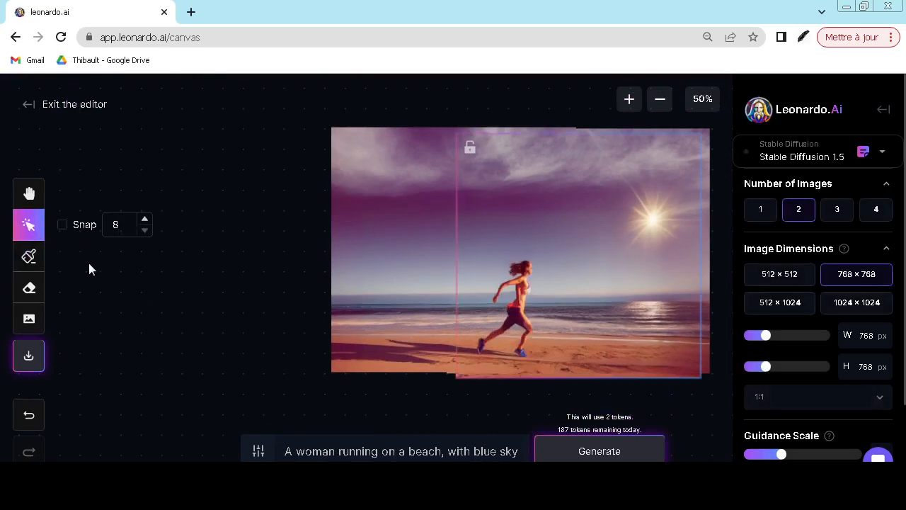
Mask the new runner again, generate two replacements, compare them, and accept the second, with the white top and dark leggings.
click(28, 256)
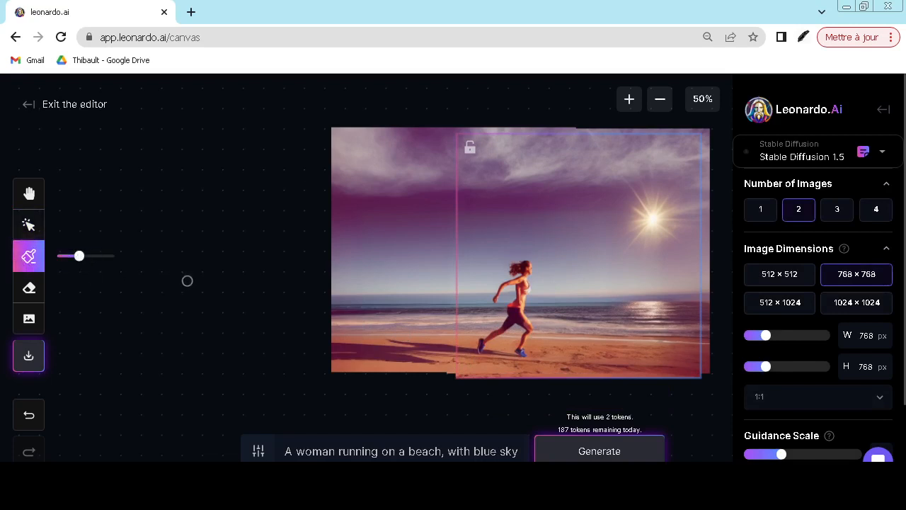
mouse_move(510, 309)
mouse_down()
mouse_move(522, 355)
mouse_move(530, 331)
mouse_move(515, 298)
mouse_move(530, 266)
mouse_move(510, 266)
mouse_move(528, 275)
mouse_move(531, 298)
mouse_move(525, 307)
mouse_move(513, 280)
mouse_move(493, 303)
mouse_move(509, 279)
mouse_move(520, 295)
mouse_move(507, 324)
mouse_move(478, 350)
mouse_up()
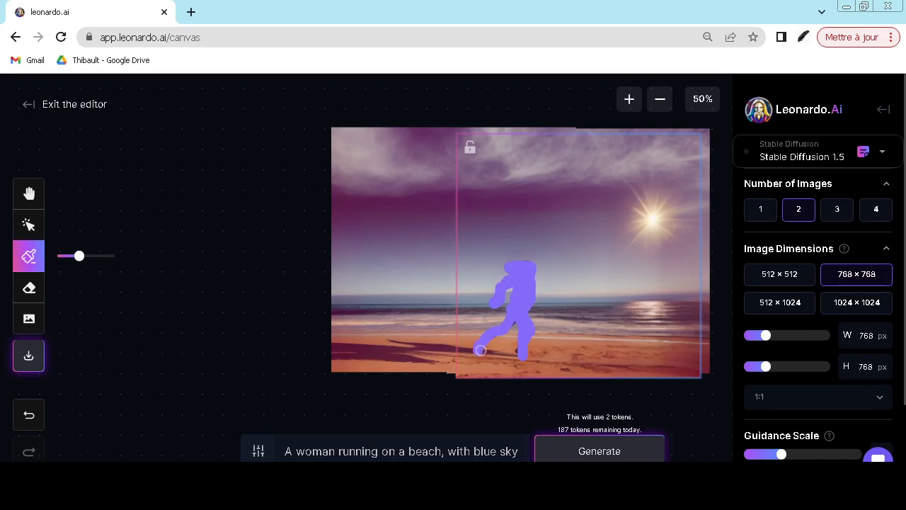
click(587, 453)
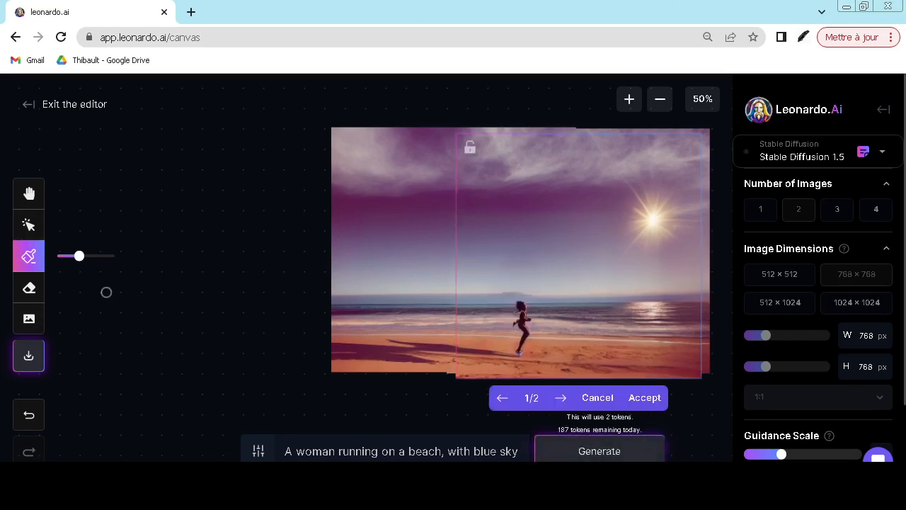
click(562, 400)
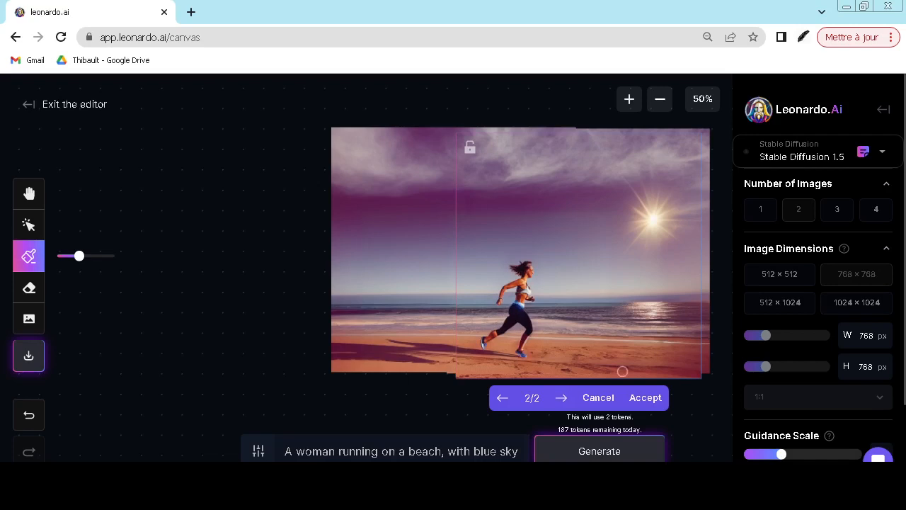
click(648, 398)
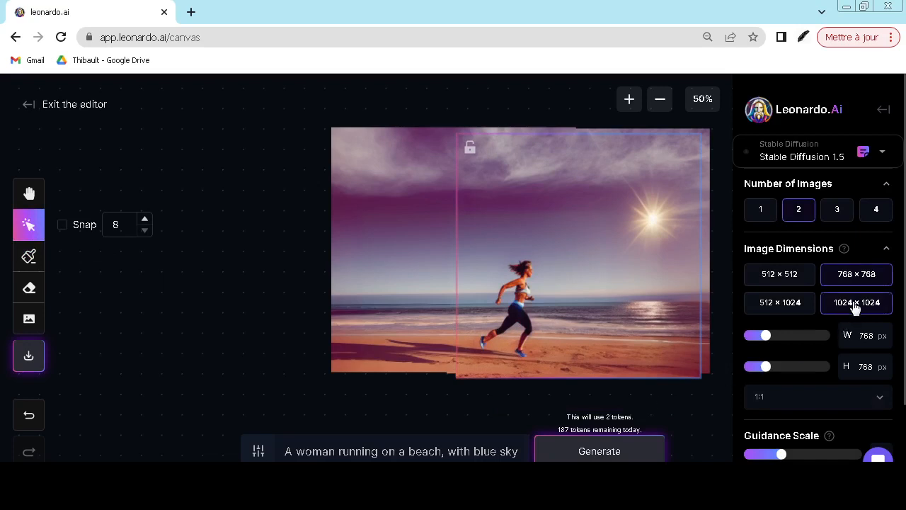
Set the frame to 1536 × 1536 px, centre it around the entire scene, and generate two variants that extend it on all sides.
drag(766, 337, 856, 336)
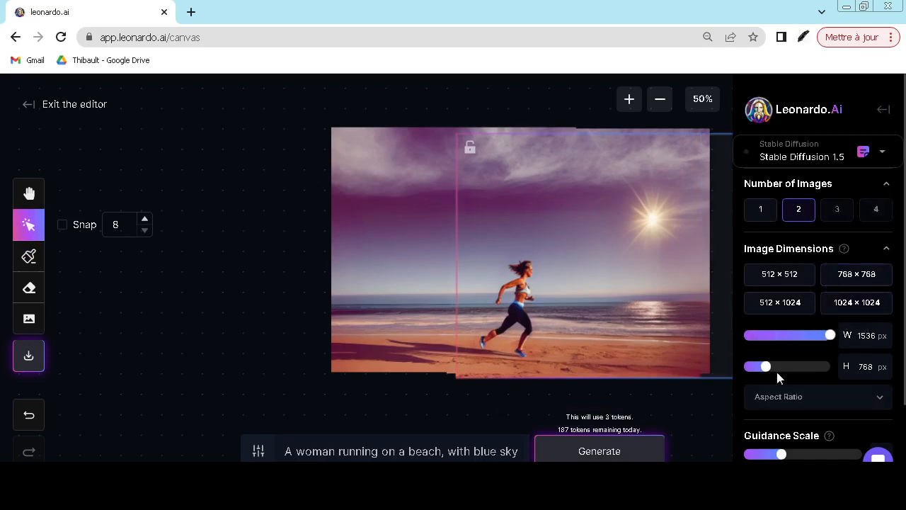
drag(766, 366, 839, 367)
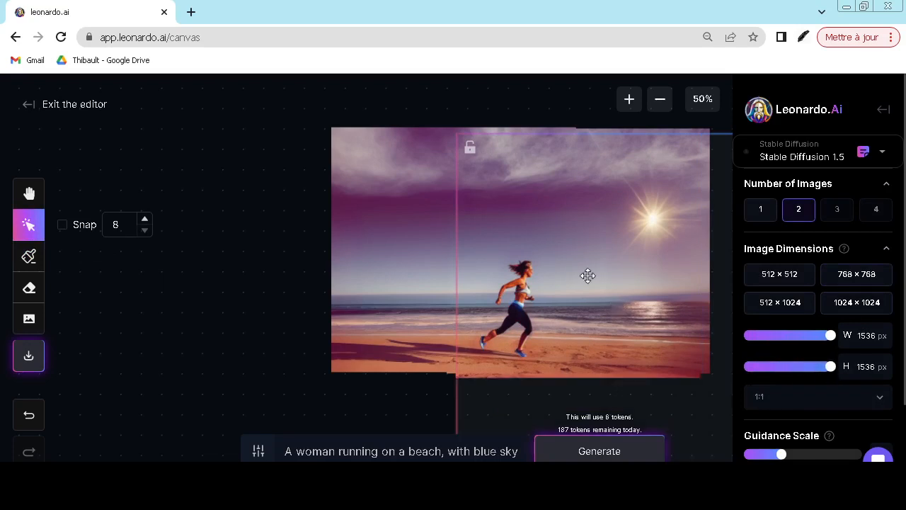
scroll(588, 275, down, 5)
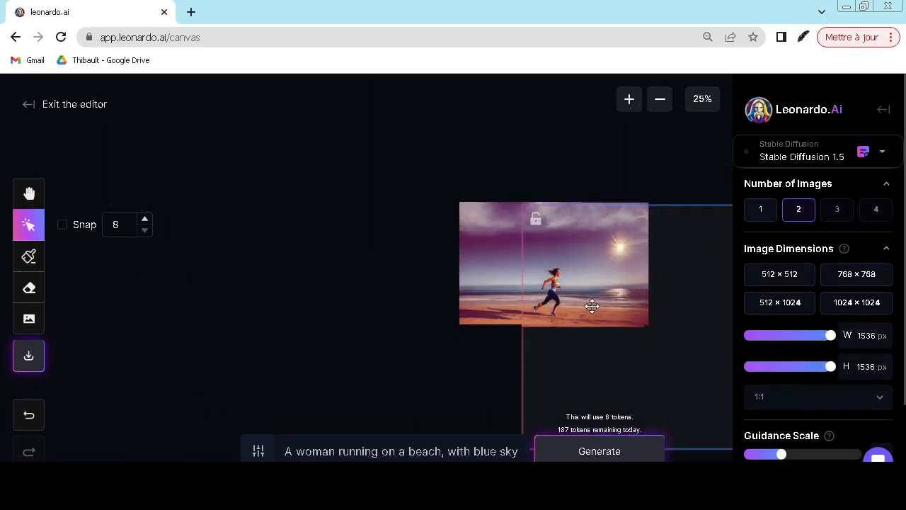
drag(529, 268, 498, 252)
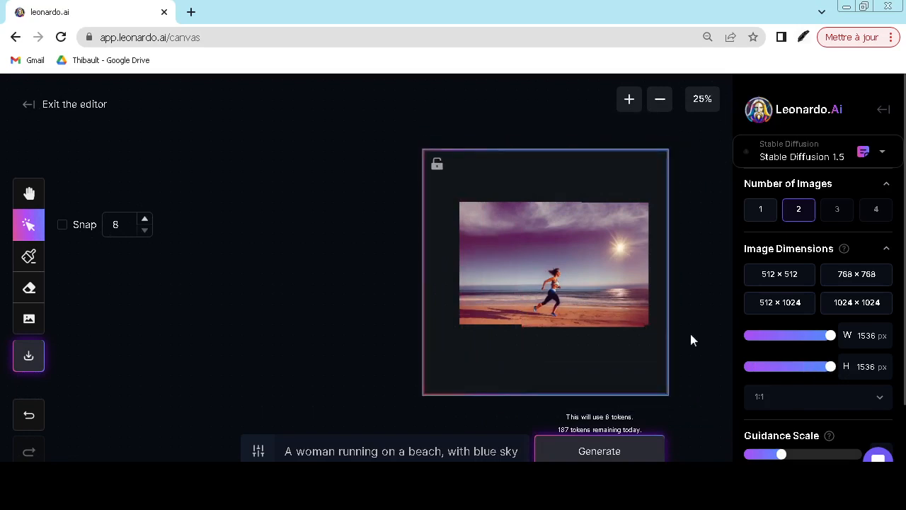
click(638, 452)
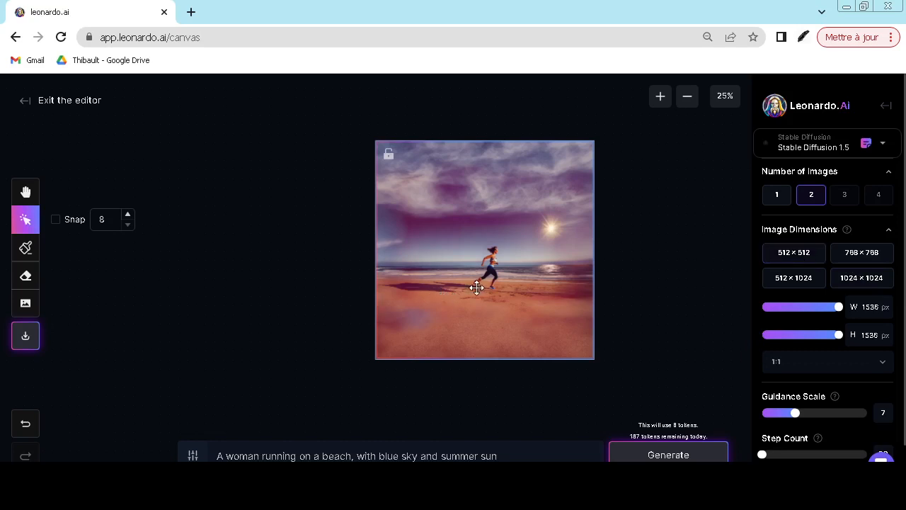
Move the 1536 × 1536 frame to the right, still overlapping the runner and sun, and generate an extension with the same prompt.
drag(463, 289, 572, 281)
click(659, 453)
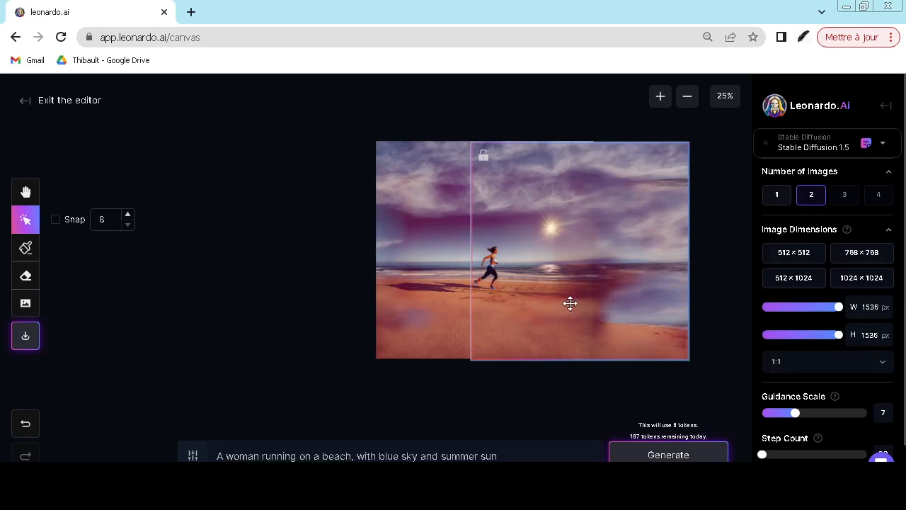
click(555, 457)
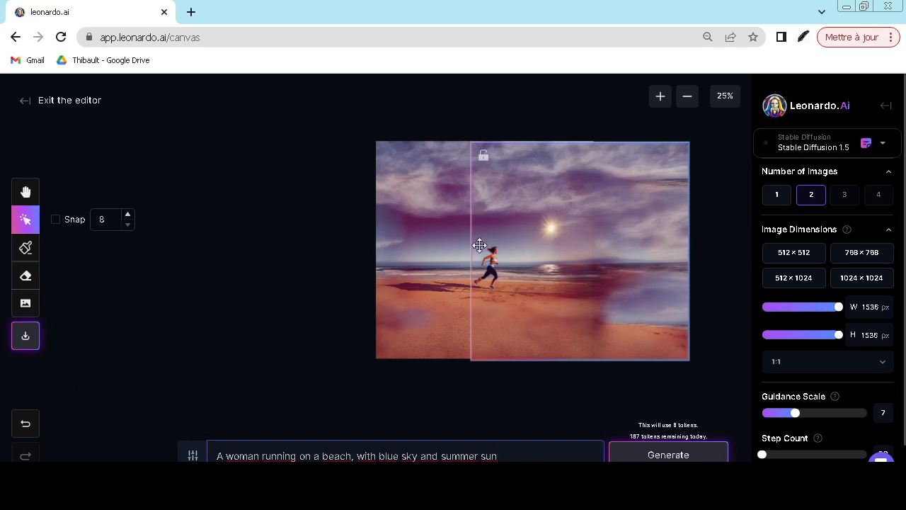
Download the finished artwork, open artwork.png in XnView MP to examine the full scene, and close the image.
click(32, 334)
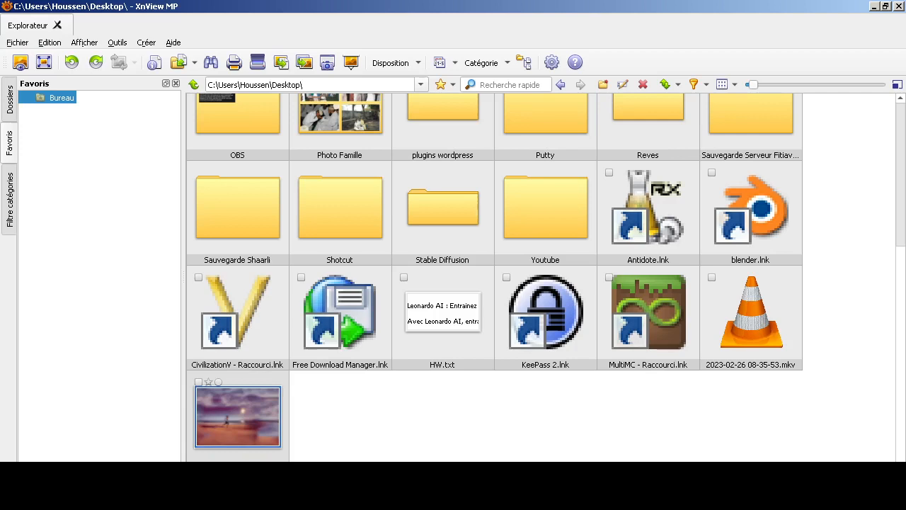
double_click(227, 403)
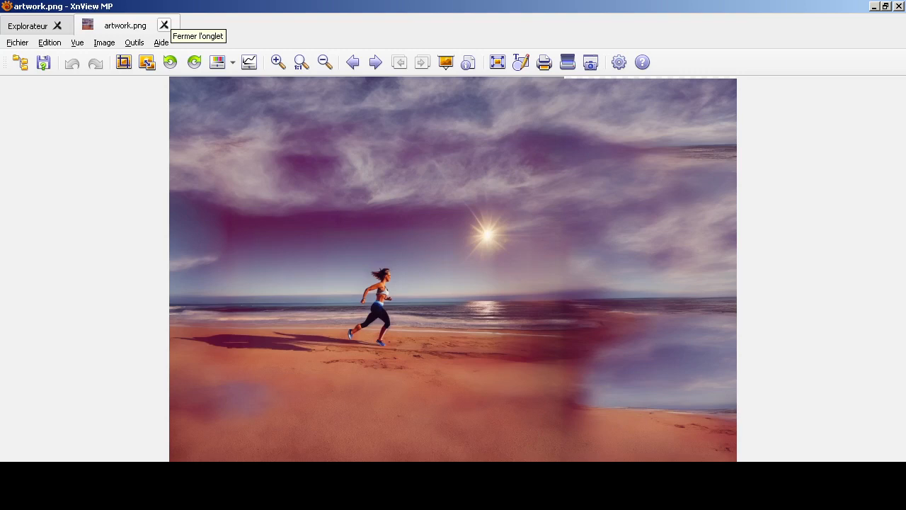
click(164, 25)
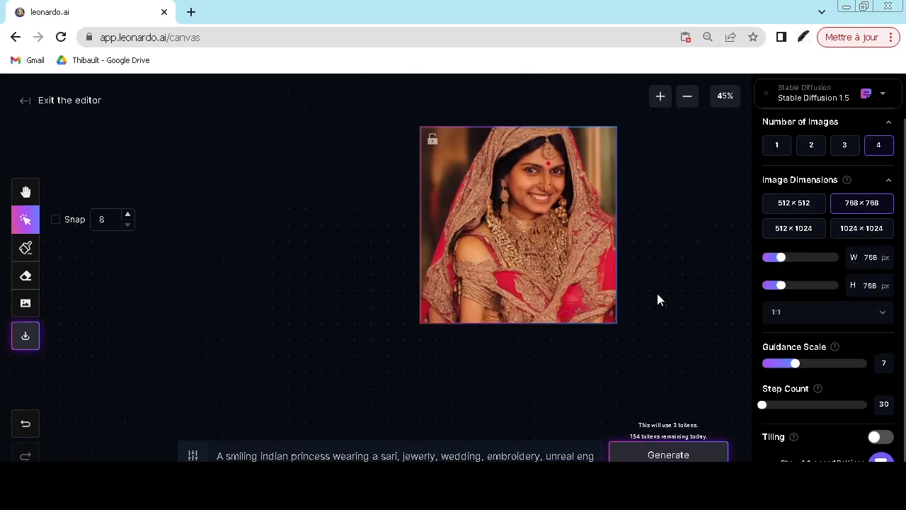
Read through the Indian princess prompt to its last keywords, and review the end of its negative prompt.
click(320, 454)
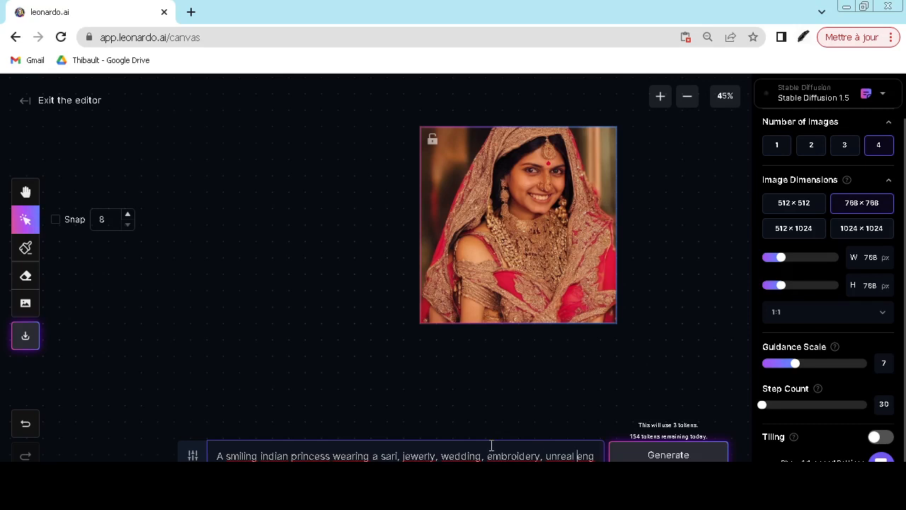
text(ine 5, beautiful face, photoralistic)
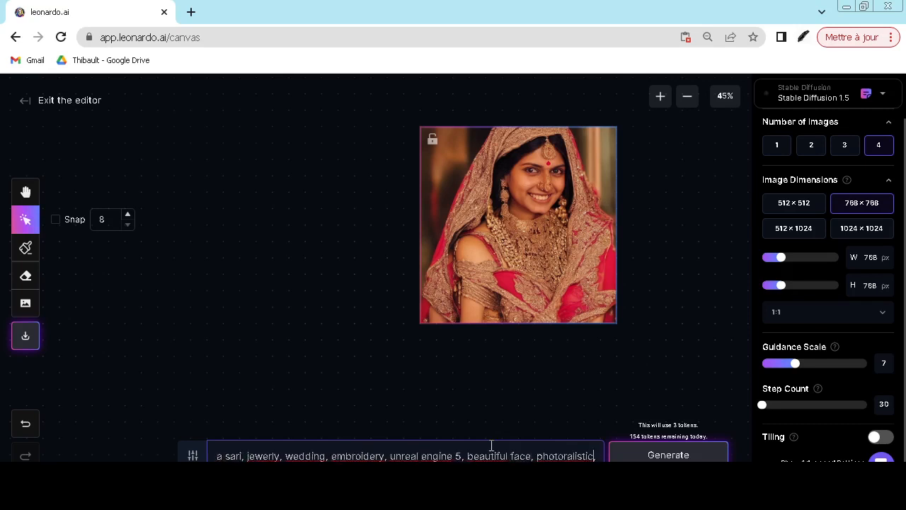
text(, beautiful )
text(lighting, )
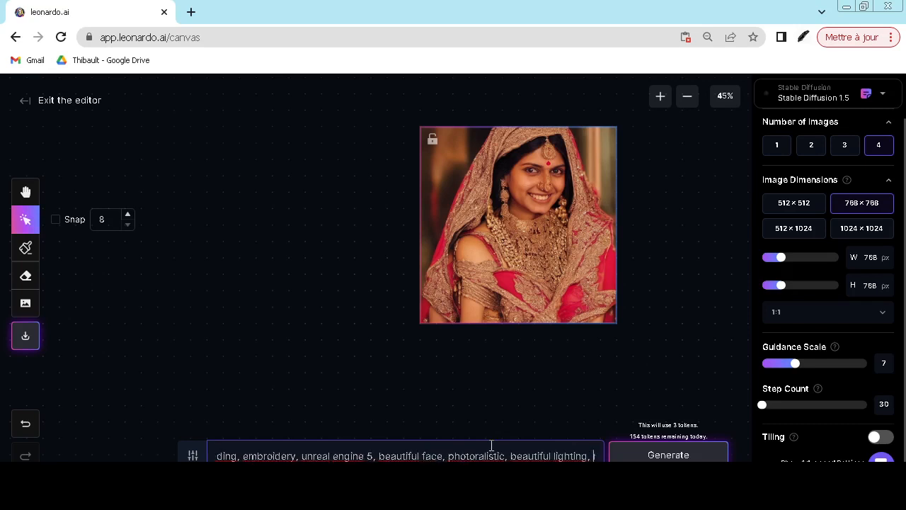
text(max detail, insanely detailed, intricate)
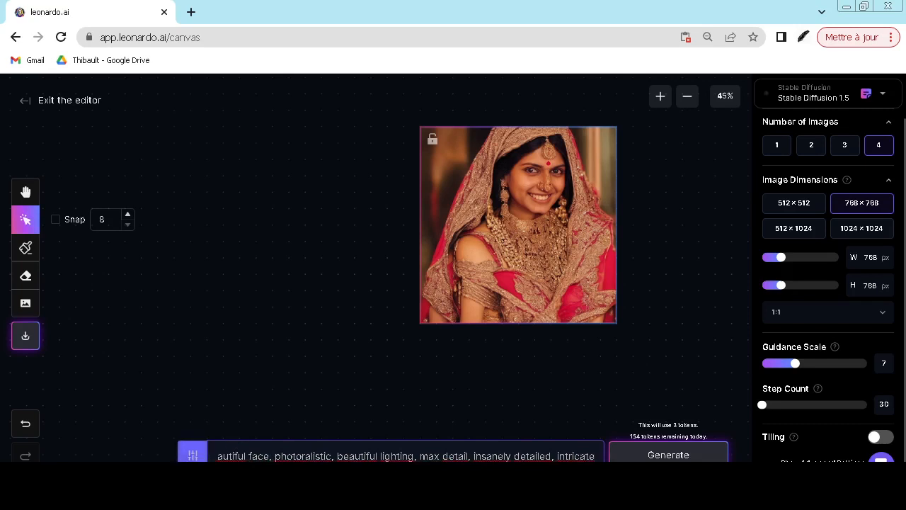
click(193, 455)
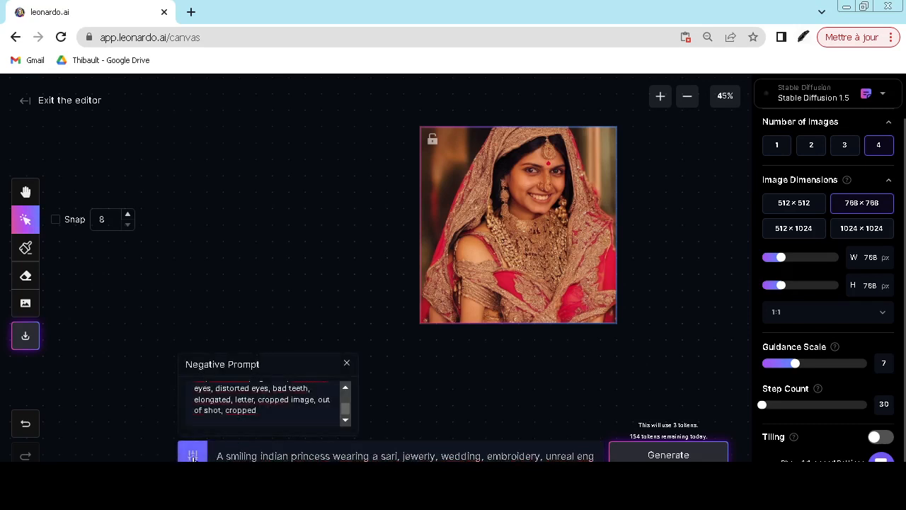
click(192, 454)
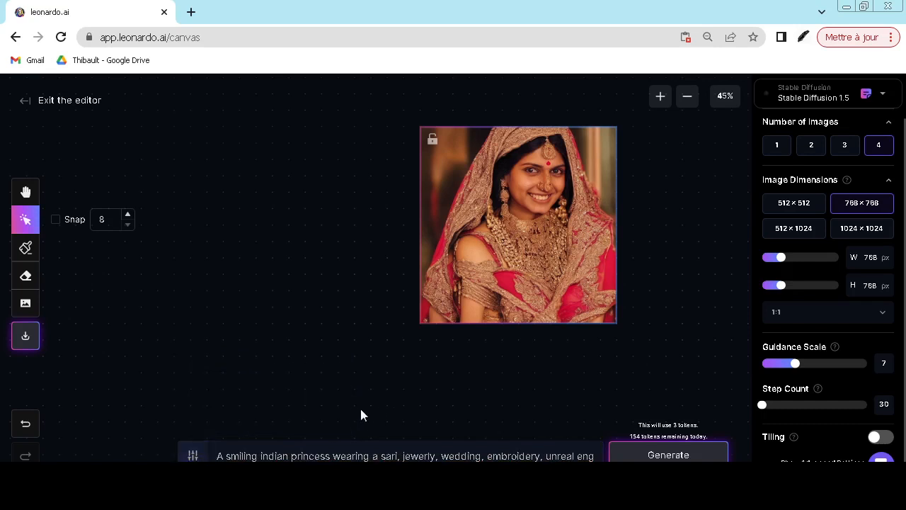